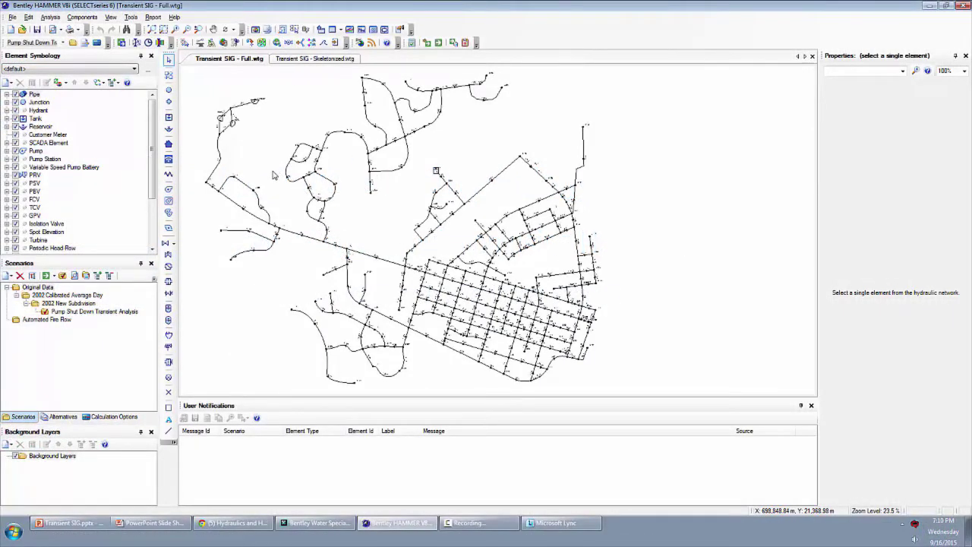
- Examine the layout of the full pipe network and the properties of tank T-1
{"action": "scroll", "coordinate": [484, 316], "scroll_direction": "up", "scroll_amount": 3}
{"action": "scroll", "coordinate": [514, 306], "scroll_direction": "up", "scroll_amount": 2}
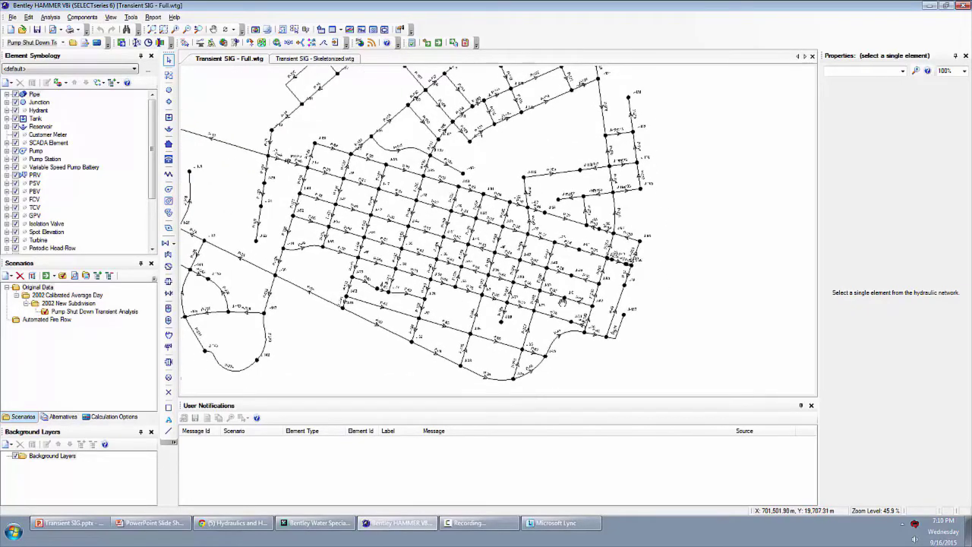
{"action": "scroll", "coordinate": [564, 308], "scroll_direction": "up", "scroll_amount": 3}
{"action": "scroll", "coordinate": [592, 283], "scroll_direction": "down", "scroll_amount": 3}
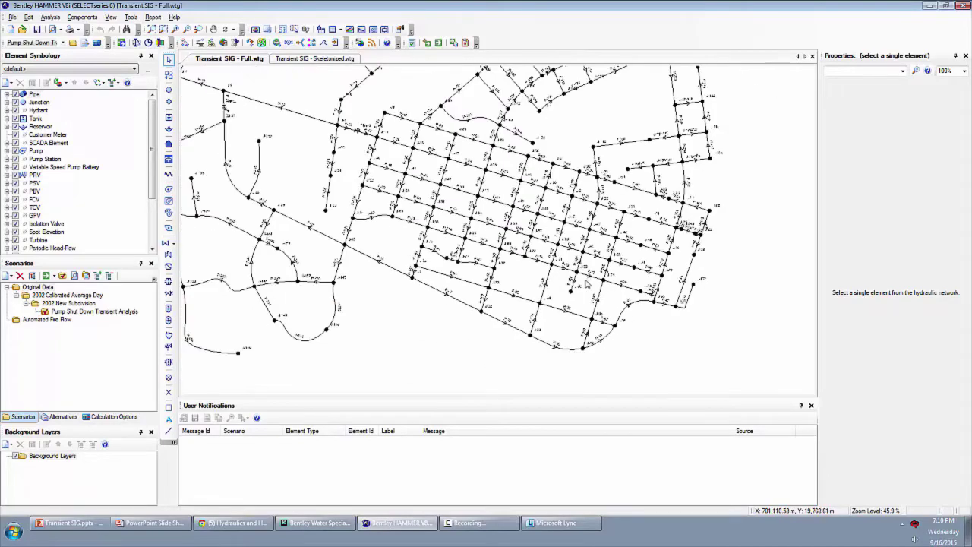
{"action": "scroll", "coordinate": [377, 187], "scroll_direction": "down", "scroll_amount": 4}
{"action": "left_click_drag", "start_coordinate": [360, 192], "coordinate": [322, 182]}
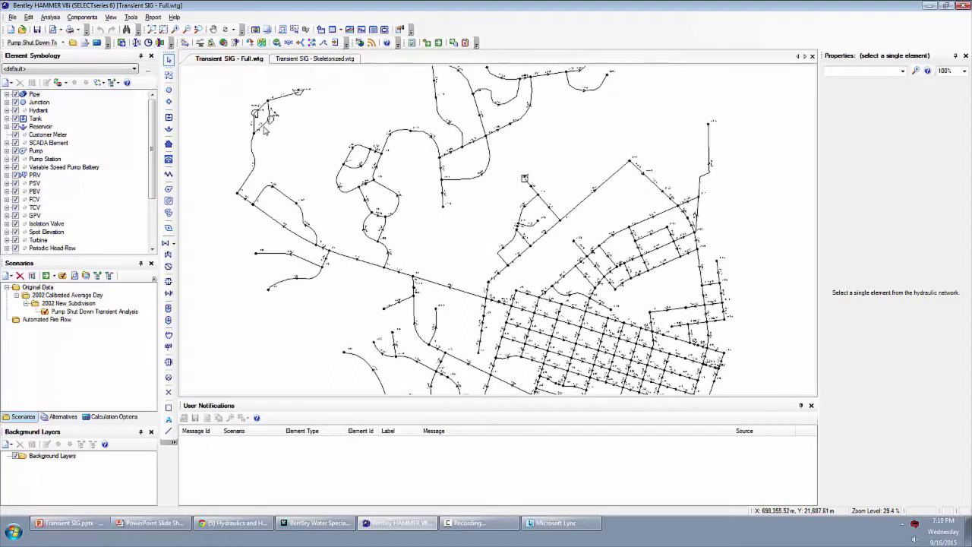
{"action": "left_click", "coordinate": [524, 178]}
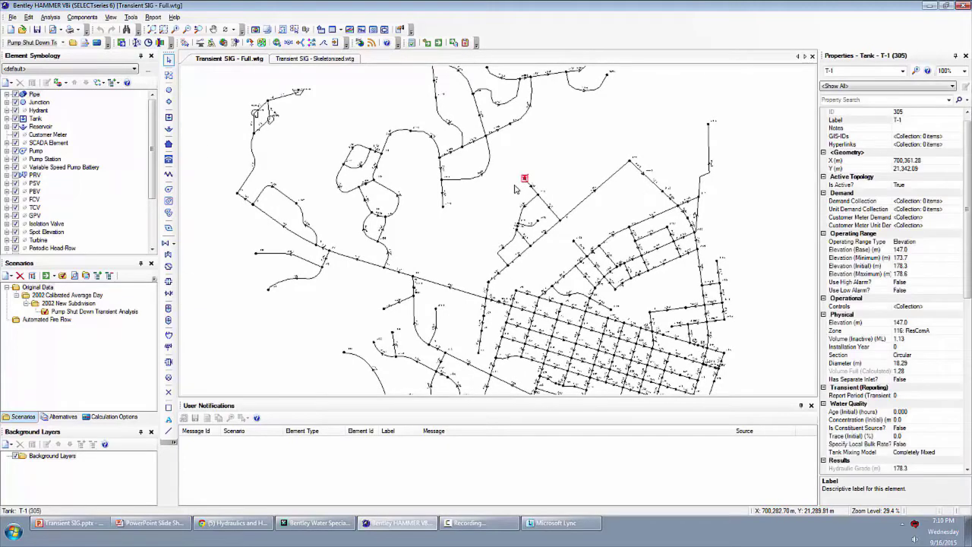
{"action": "scroll", "coordinate": [562, 259], "scroll_direction": "down", "scroll_amount": 2}
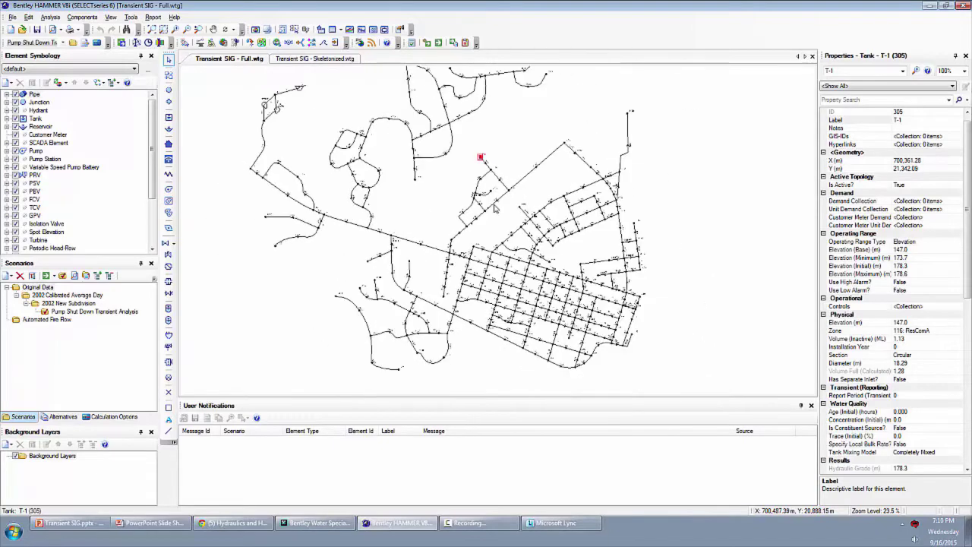
{"action": "left_click_drag", "start_coordinate": [489, 203], "coordinate": [447, 213]}
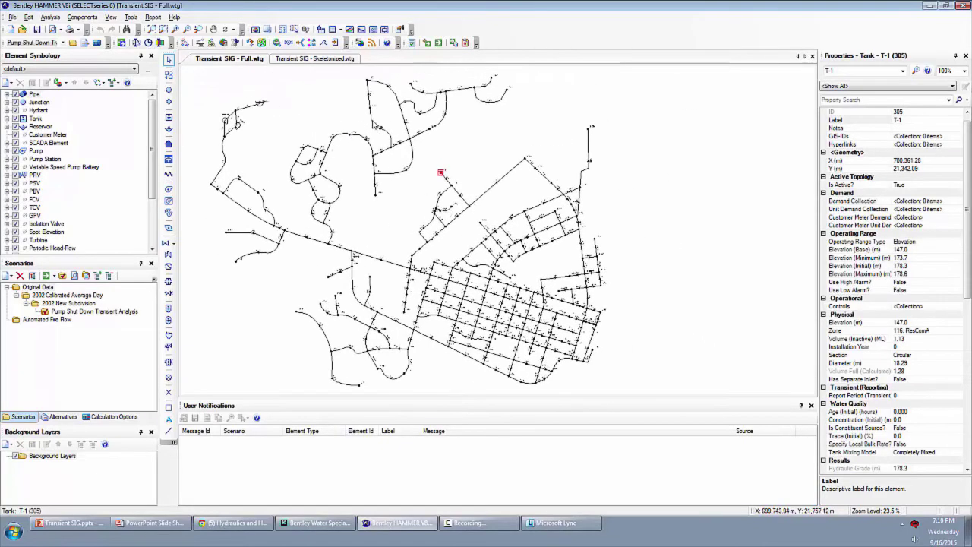
- Compare the full network with the Transient SIG - Skeletonized model, and select junction J-13 in the skeletonized model
{"action": "left_click", "coordinate": [308, 60]}
{"action": "left_click_drag", "start_coordinate": [364, 162], "coordinate": [329, 164]}
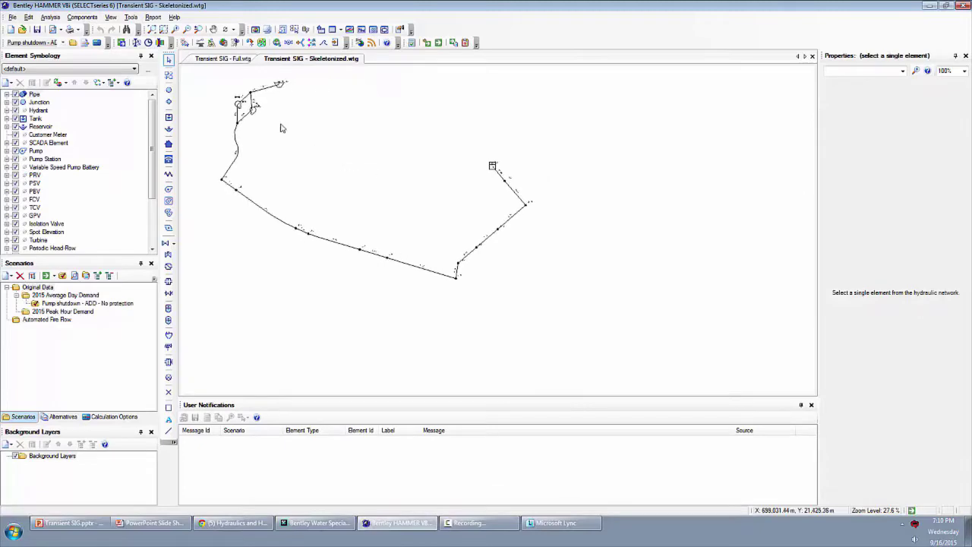
{"action": "left_click", "coordinate": [229, 60]}
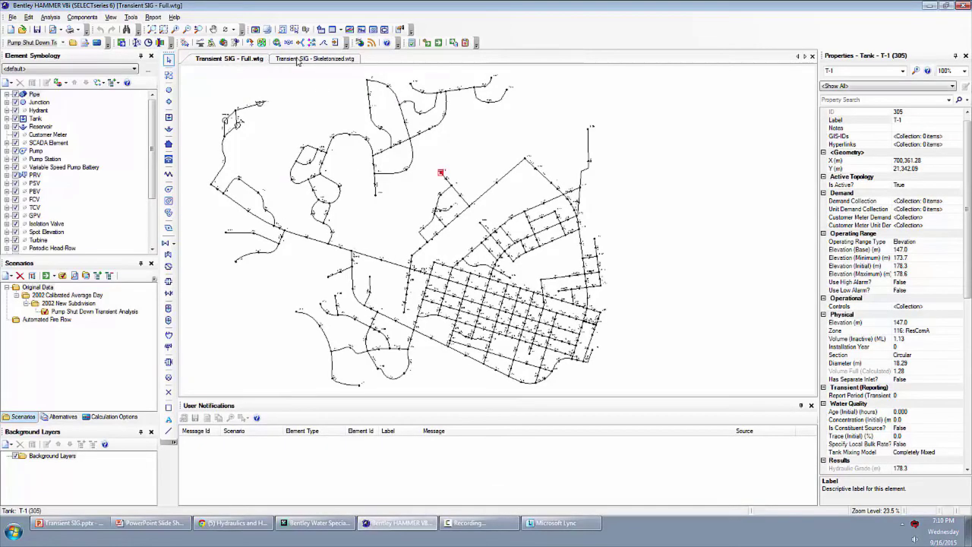
{"action": "left_click", "coordinate": [299, 60]}
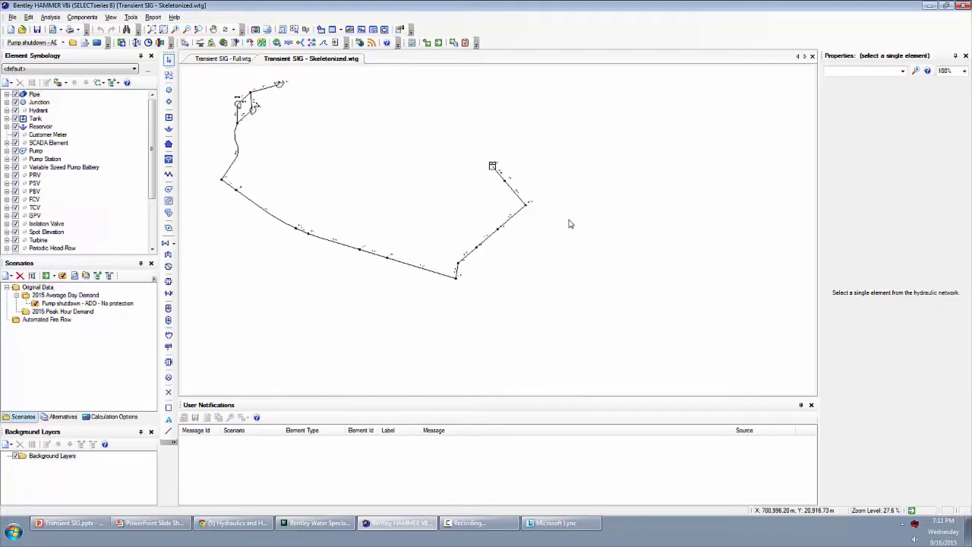
{"action": "left_click", "coordinate": [521, 201]}
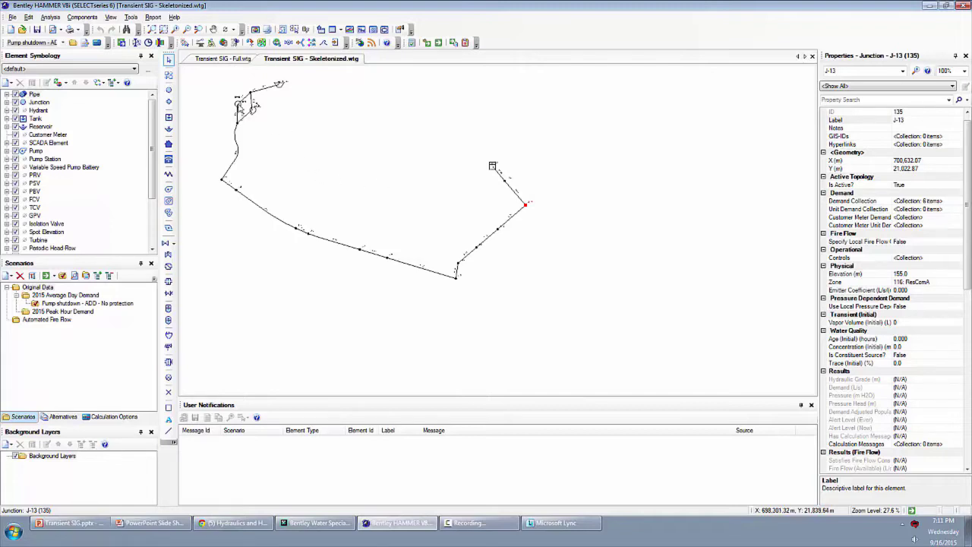
- Set the transient pump type of pump PMP-1 to Shut Down After Time Delay
{"action": "left_click", "coordinate": [239, 105]}
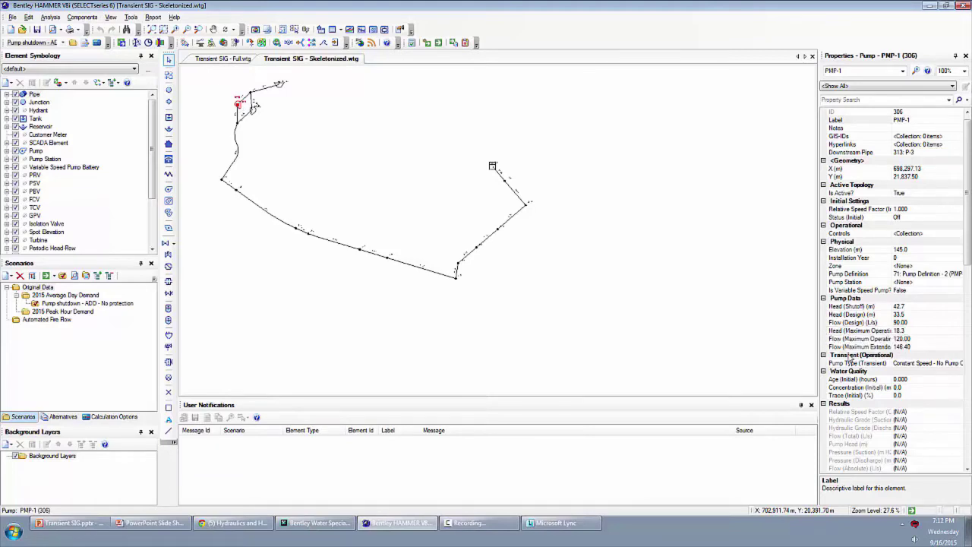
{"action": "left_click", "coordinate": [852, 356]}
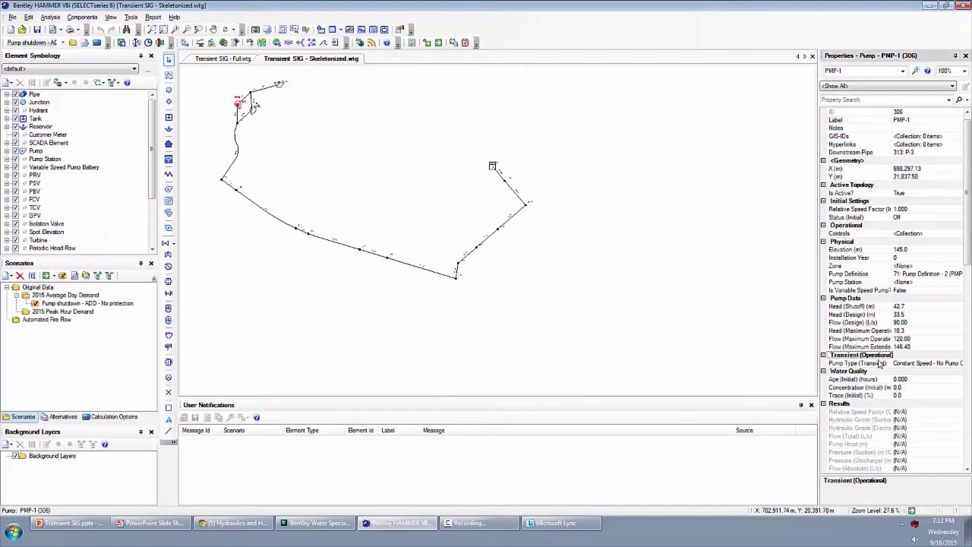
{"action": "left_click", "coordinate": [870, 364]}
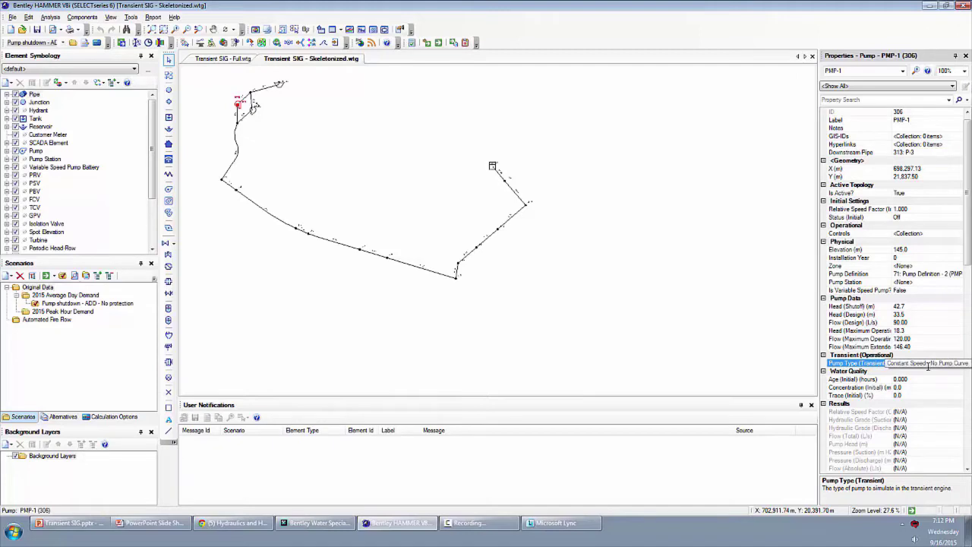
{"action": "left_click", "coordinate": [960, 364]}
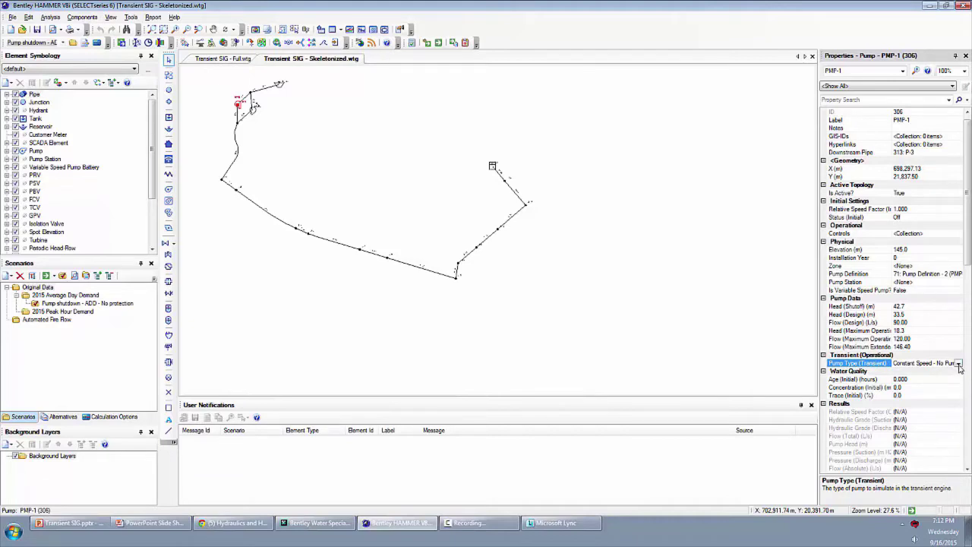
{"action": "left_click", "coordinate": [959, 364]}
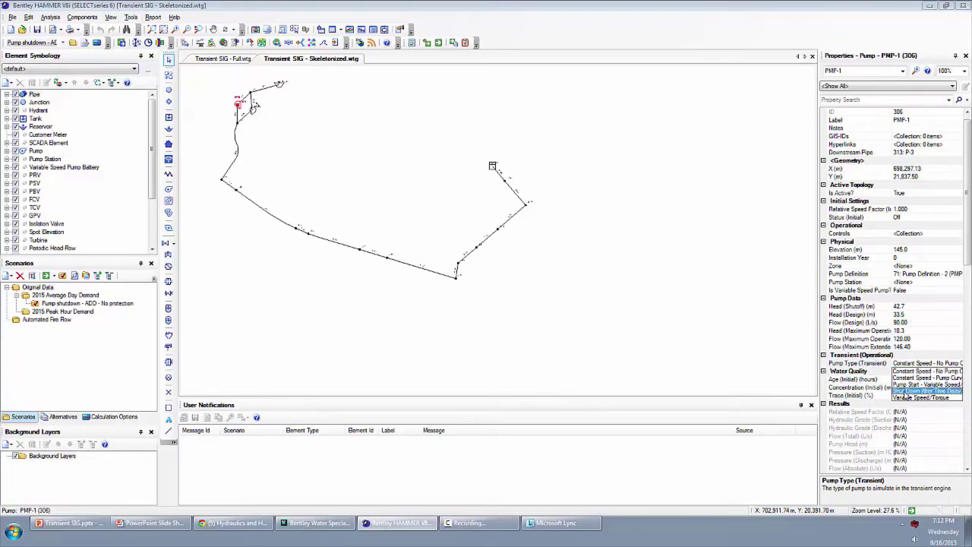
{"action": "left_click", "coordinate": [906, 391]}
- Set PMP-1's pump valve diameter to 400 mm and its delay until shut down to 5 seconds
{"action": "left_click", "coordinate": [877, 371]}
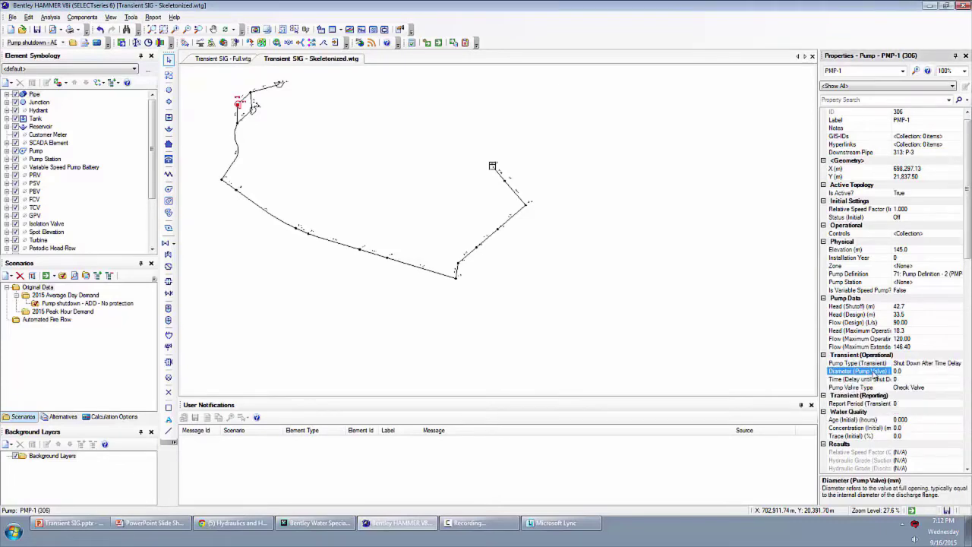
{"action": "type", "text": "400"}
{"action": "left_click", "coordinate": [863, 381]}
{"action": "type", "text": "5"}
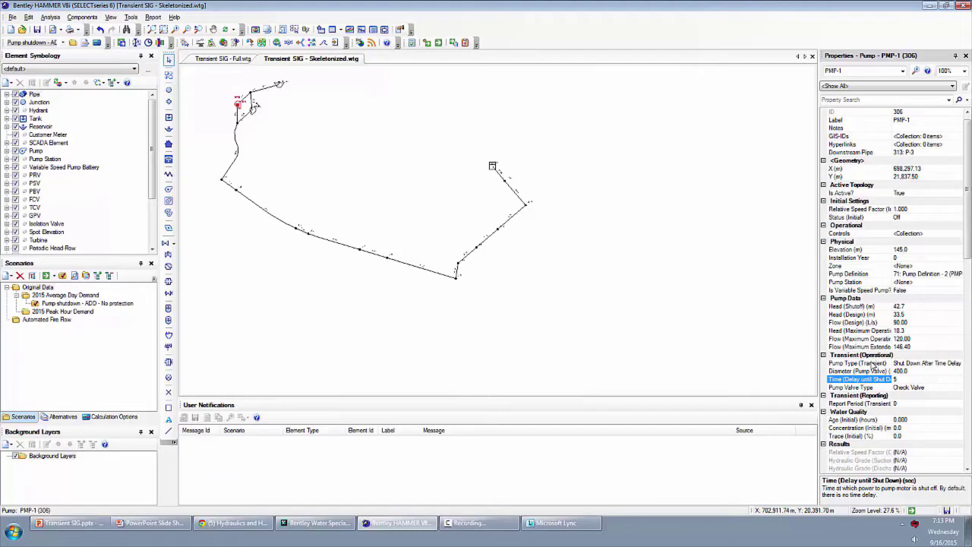
- Calculate the pump and motor inertia in PMP-1's pump definition from a 50 kW brake horsepower and 1700 rpm rotational speed
{"action": "left_click", "coordinate": [879, 276]}
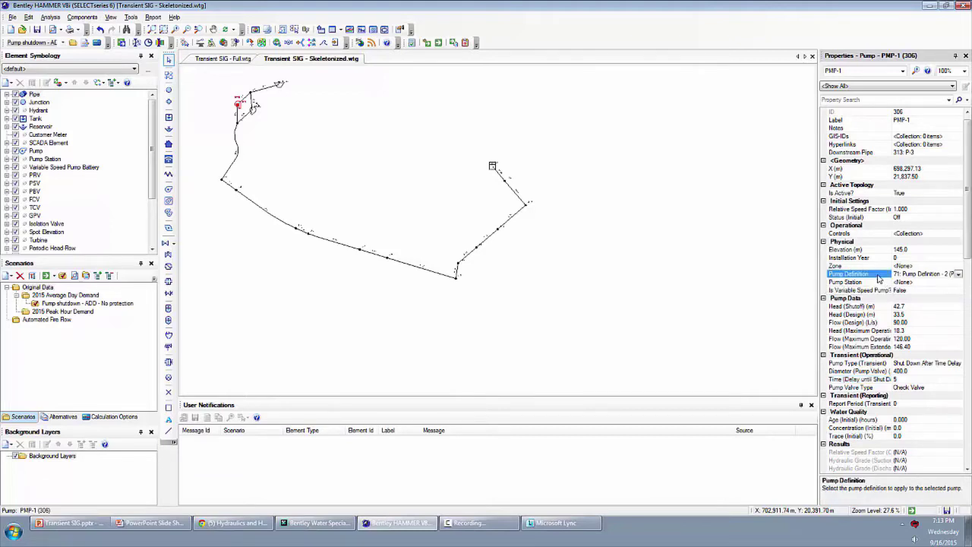
{"action": "left_click", "coordinate": [959, 274]}
{"action": "left_click", "coordinate": [933, 287]}
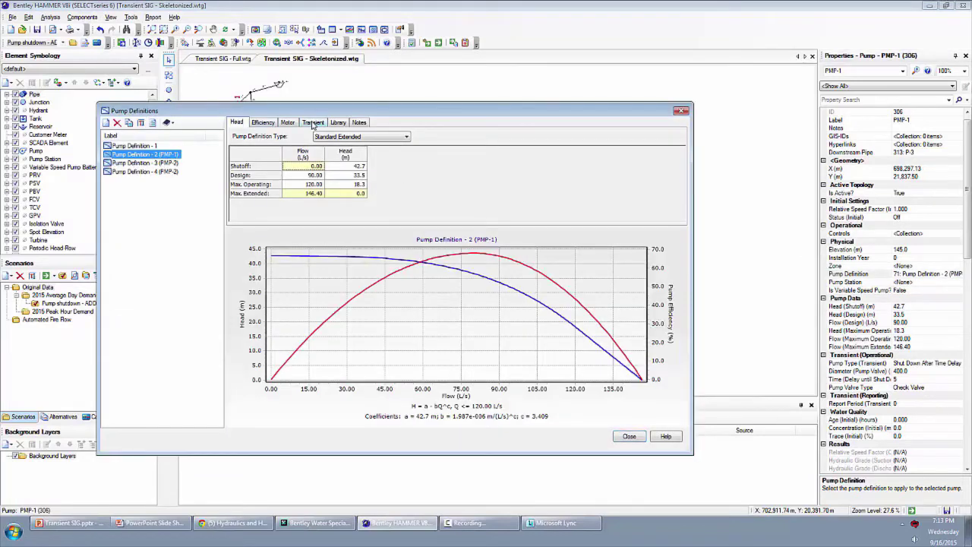
{"action": "left_click", "coordinate": [313, 124]}
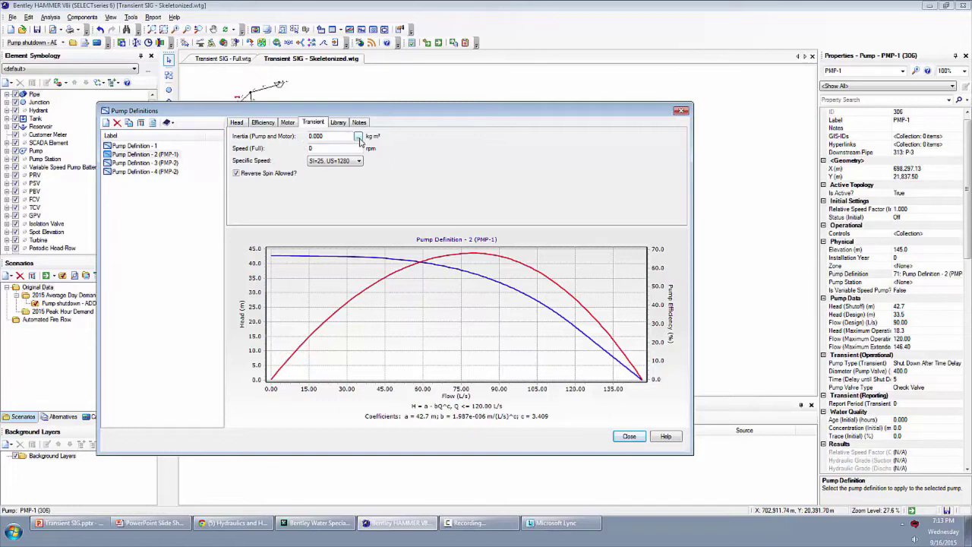
{"action": "left_click", "coordinate": [357, 136]}
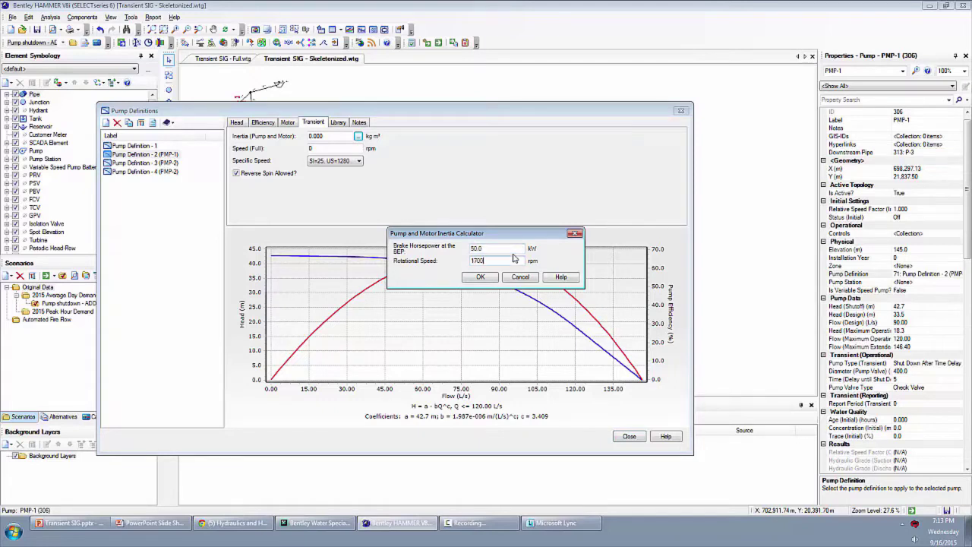
{"action": "left_click", "coordinate": [479, 277]}
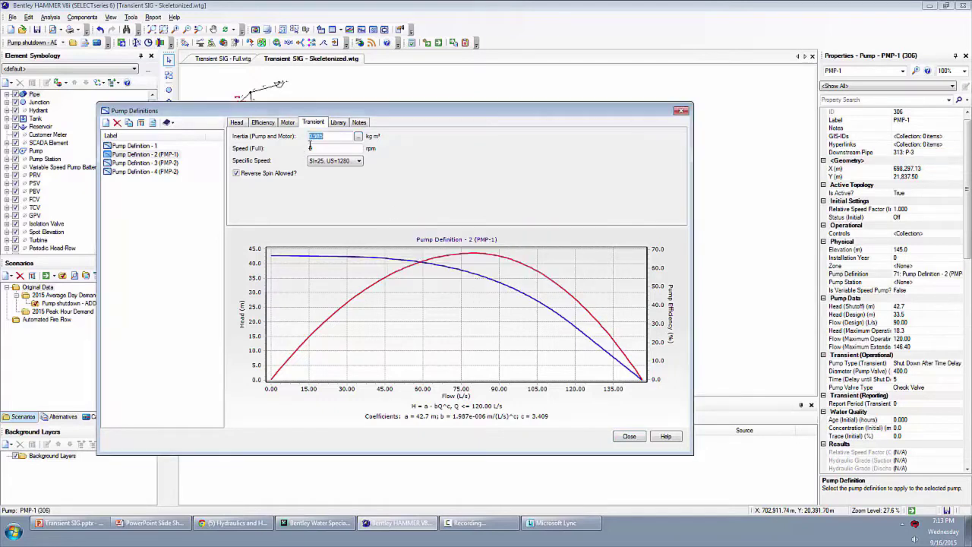
- Review the full speed and specific speed options of Pump Definition - 2 (PMP-1), and close the pump definitions
{"action": "key", "text": "Tab"}
{"action": "left_click", "coordinate": [325, 161]}
{"action": "left_click", "coordinate": [331, 164]}
{"action": "left_click", "coordinate": [323, 163]}
{"action": "left_click", "coordinate": [322, 164]}
{"action": "left_click", "coordinate": [630, 436]}
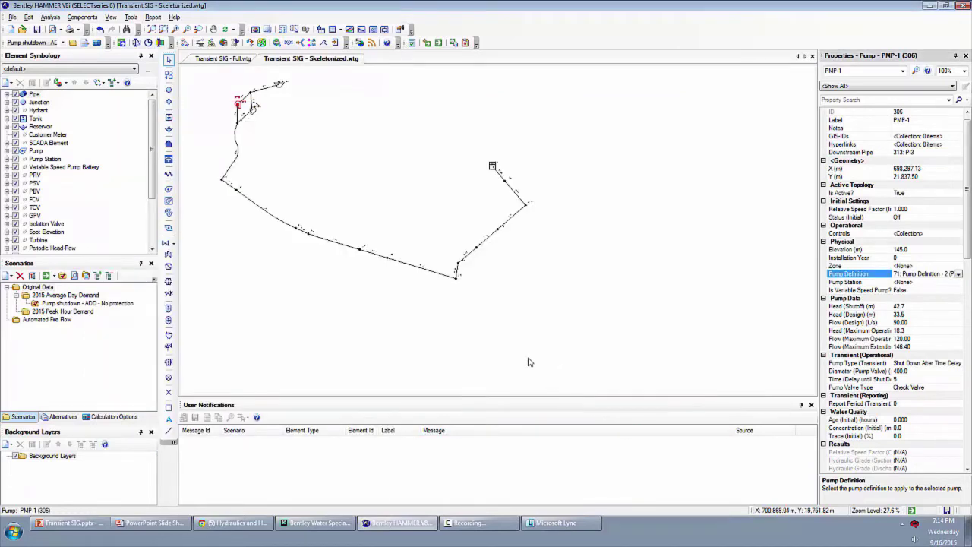
- Check the wave speed property of pipes P-8 and P-10, and open the Wave Speed Calculator beside the network
{"action": "left_click", "coordinate": [276, 216]}
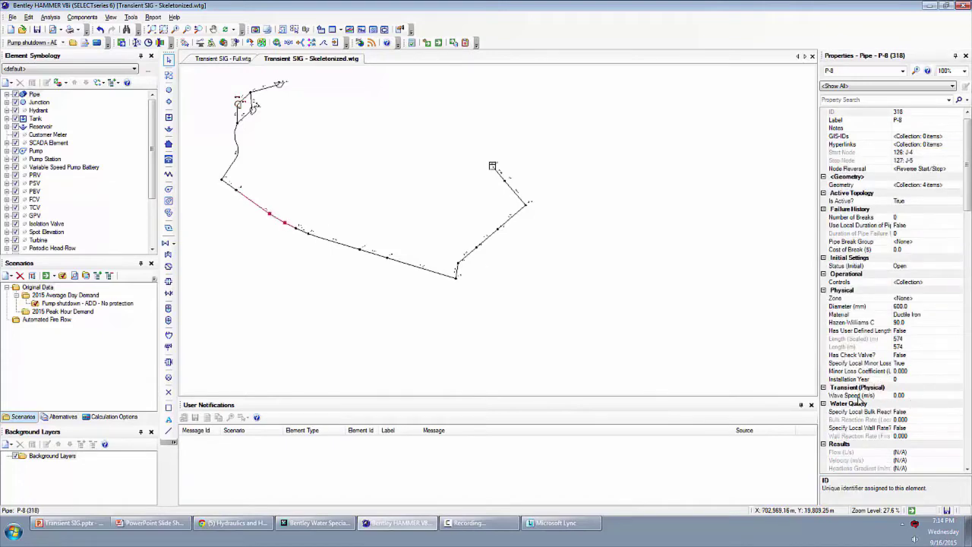
{"action": "left_click", "coordinate": [854, 395]}
{"action": "left_click", "coordinate": [333, 241]}
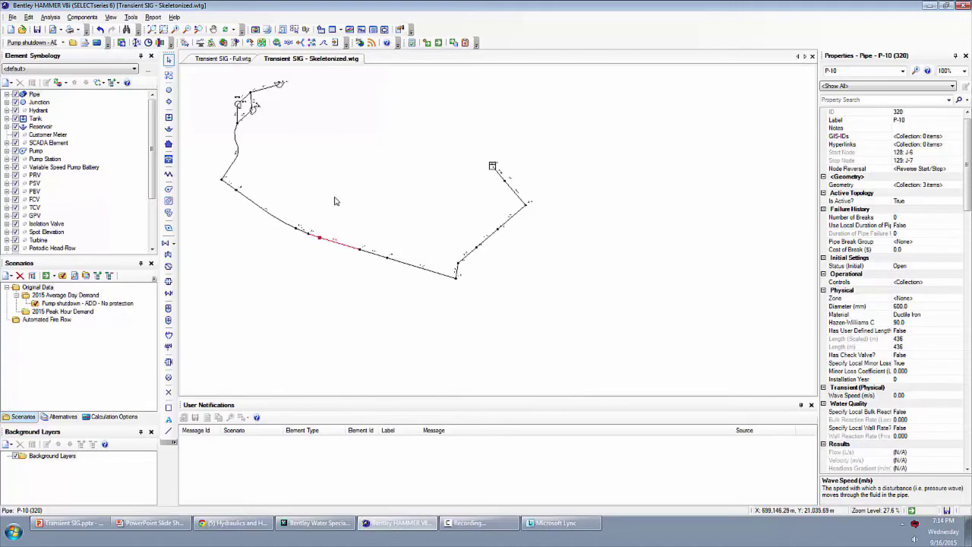
{"action": "left_click", "coordinate": [286, 125]}
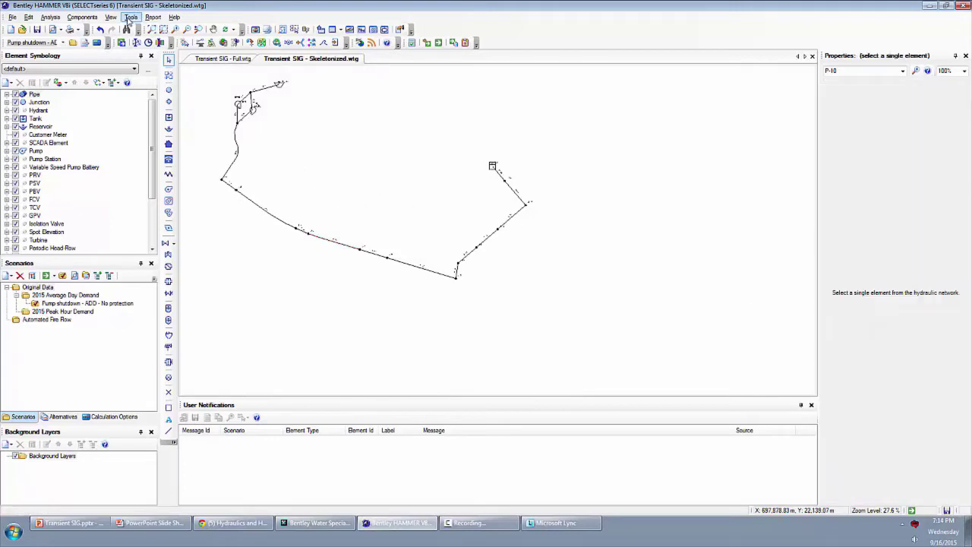
{"action": "left_click", "coordinate": [131, 16]}
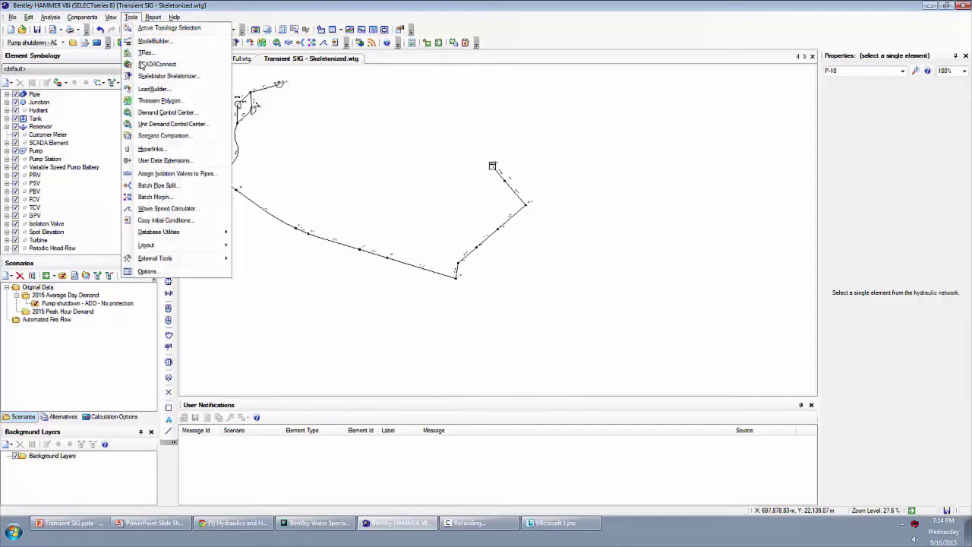
{"action": "left_click", "coordinate": [165, 209]}
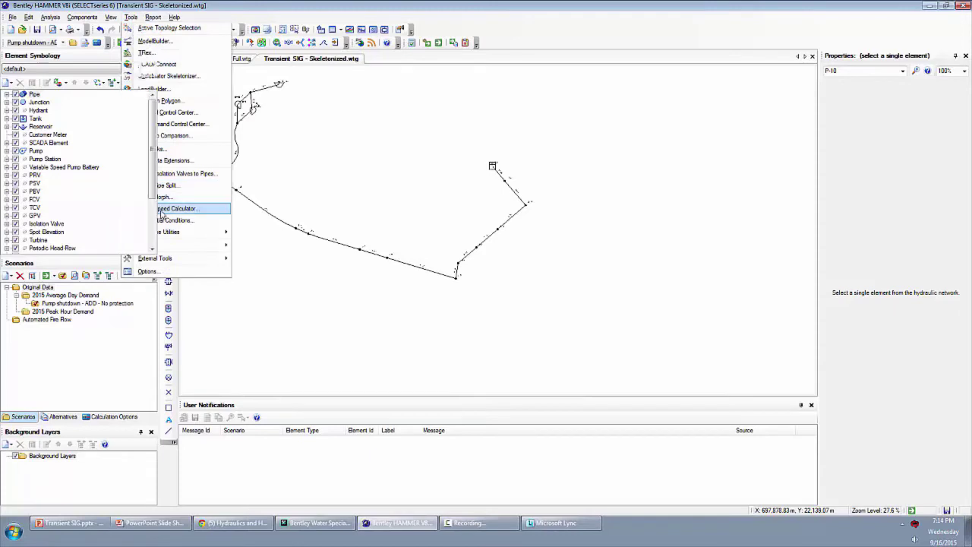
{"action": "mouse_move", "coordinate": [503, 155]}
{"action": "left_mouse_down"}
{"action": "mouse_move", "coordinate": [422, 140]}
{"action": "mouse_move", "coordinate": [297, 138]}
{"action": "left_mouse_up"}
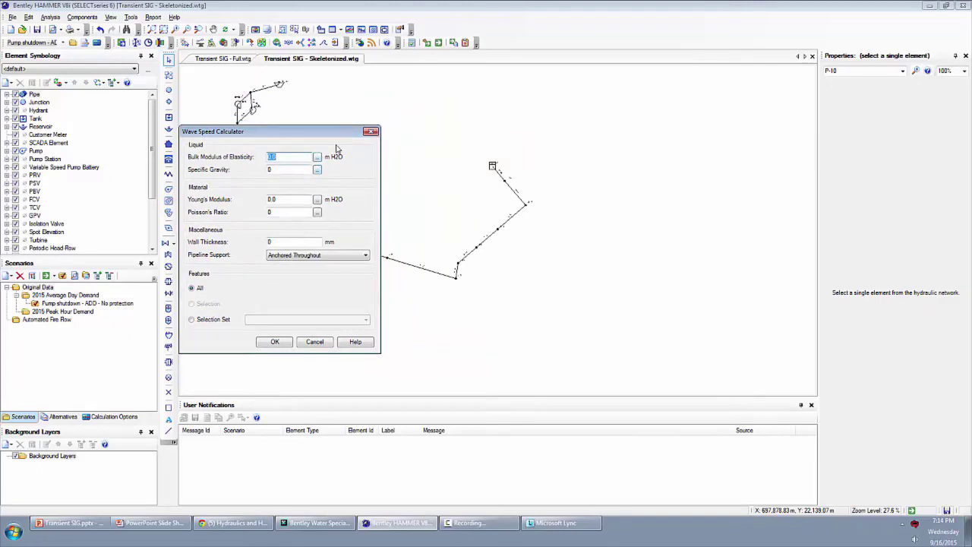
{"action": "mouse_move", "coordinate": [334, 133]}
{"action": "left_mouse_down"}
{"action": "mouse_move", "coordinate": [697, 174]}
{"action": "mouse_move", "coordinate": [721, 142]}
{"action": "left_mouse_up"}
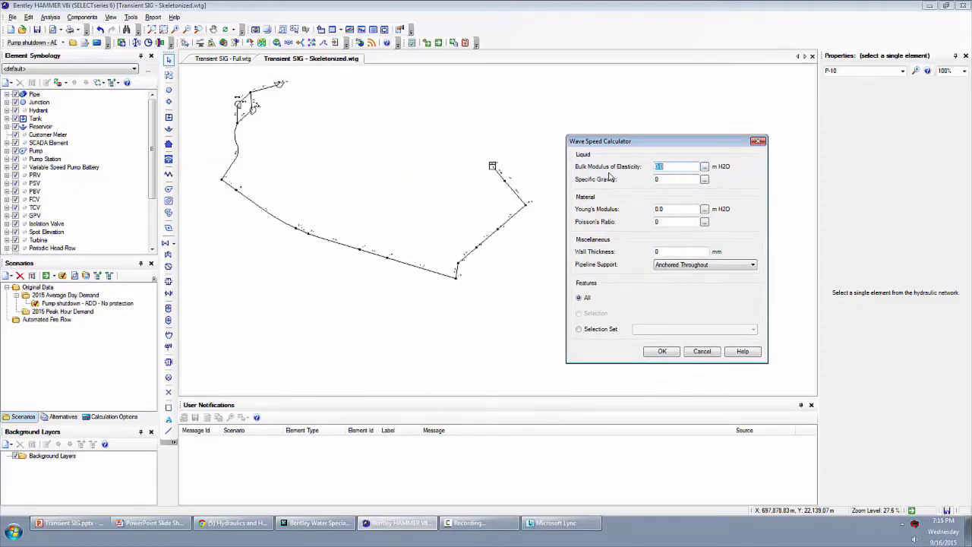
- Fill in the calculator's liquid properties from the liquid library using Water at 20C(68F)
{"action": "left_click", "coordinate": [704, 166]}
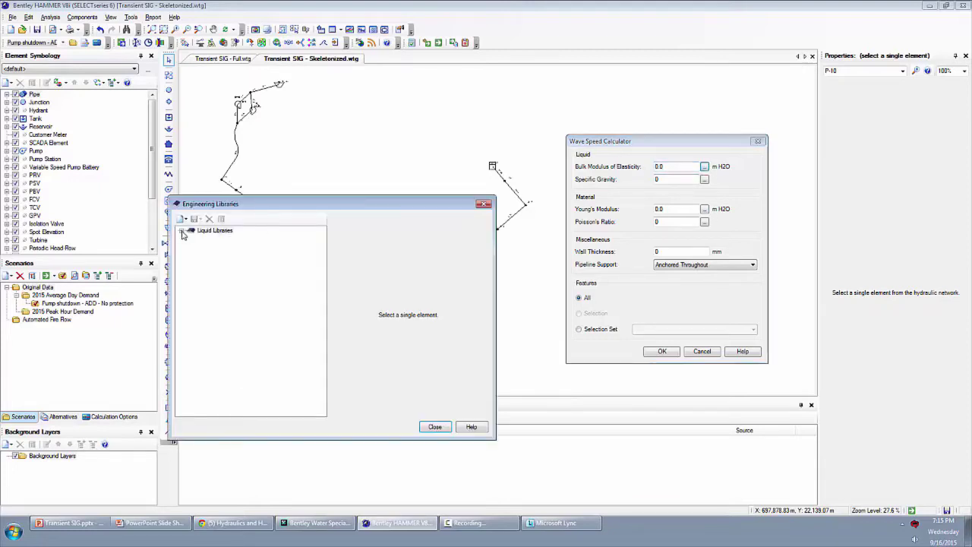
{"action": "left_click", "coordinate": [182, 230]}
{"action": "left_click", "coordinate": [192, 238]}
{"action": "left_click", "coordinate": [237, 328]}
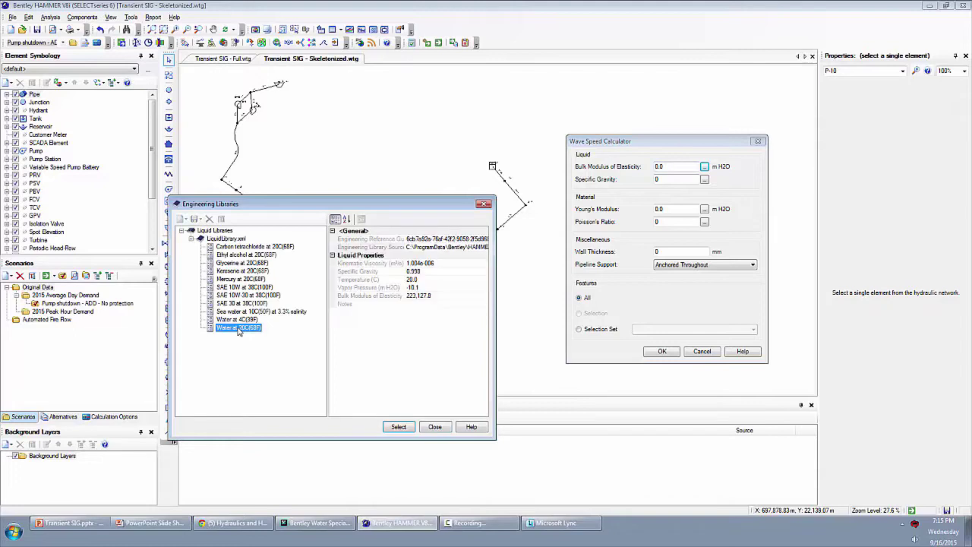
{"action": "left_click", "coordinate": [399, 426]}
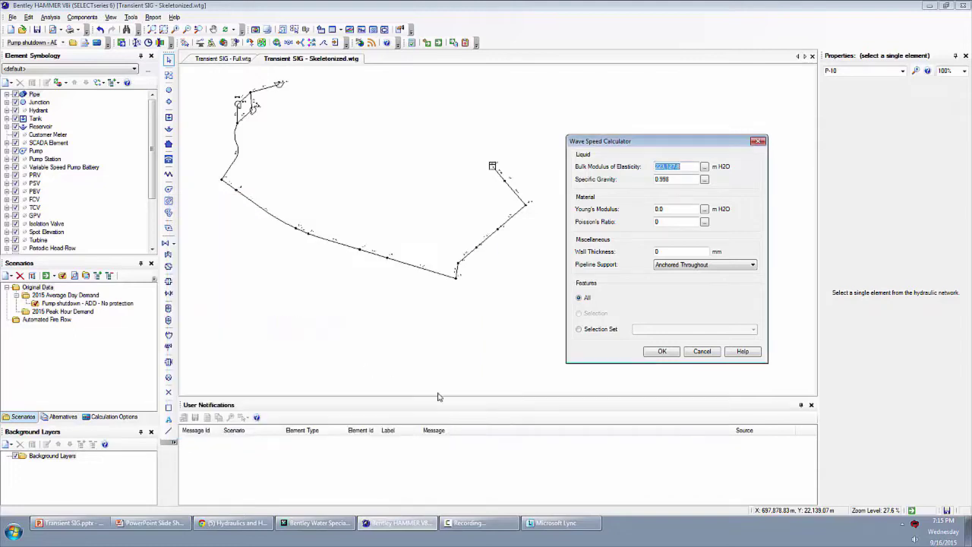
- Fill in the wave speed calculator's material properties, Young's modulus and Poisson's ratio, from the material library using Ductile Iron
{"action": "left_click", "coordinate": [704, 209]}
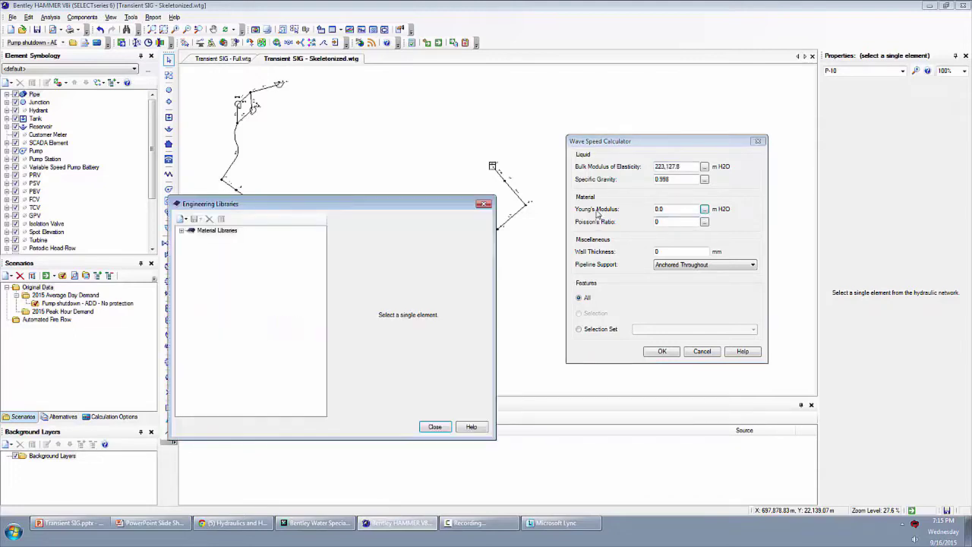
{"action": "left_click", "coordinate": [182, 231]}
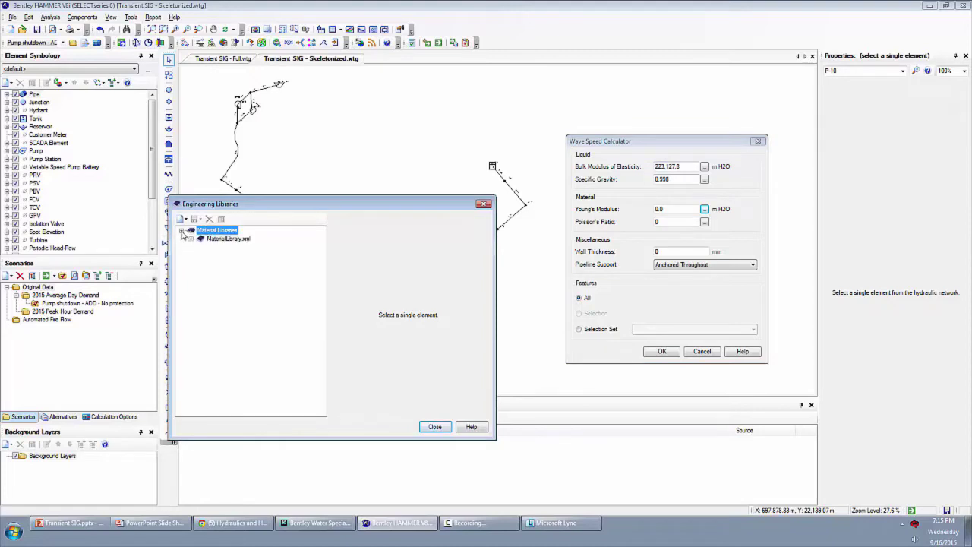
{"action": "left_click", "coordinate": [192, 238]}
{"action": "left_click_drag", "start_coordinate": [322, 260], "coordinate": [323, 298]}
{"action": "left_click", "coordinate": [230, 312]}
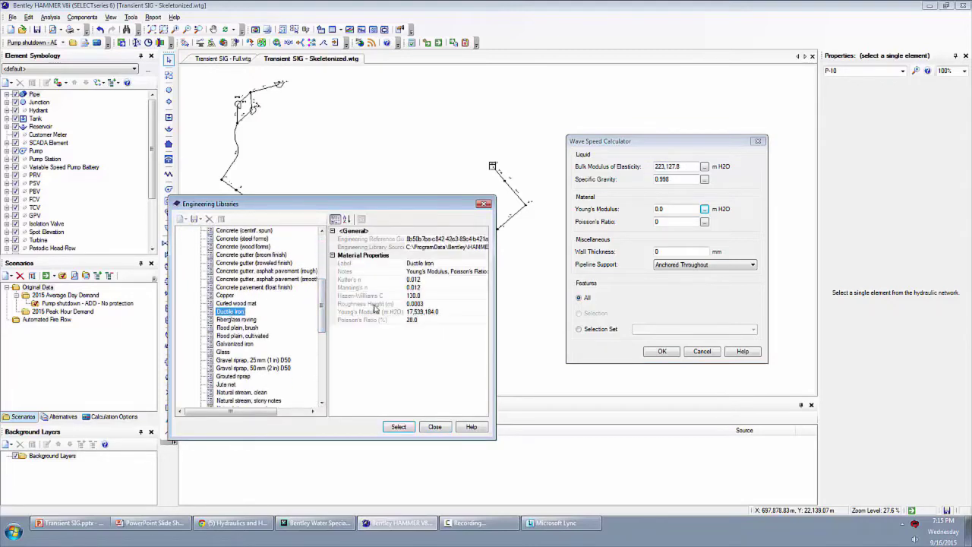
{"action": "left_click", "coordinate": [379, 313]}
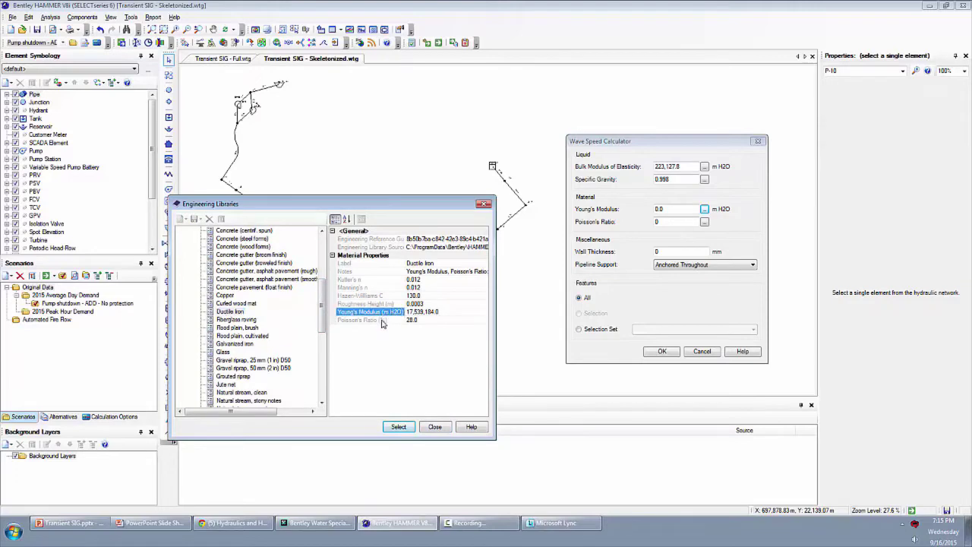
{"action": "left_click", "coordinate": [400, 427]}
- Calculate the wave speed of all pipes with a 10 mm wall thickness, and check pipe P-10's wave speed property
{"action": "left_click", "coordinate": [672, 251]}
{"action": "key", "text": "Tab"}
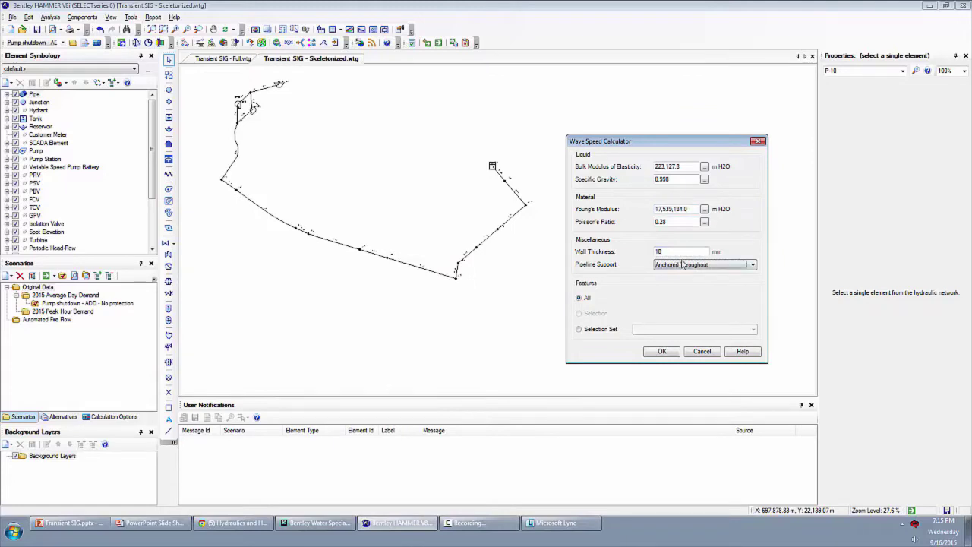
{"action": "left_click", "coordinate": [584, 300]}
{"action": "left_click", "coordinate": [671, 352]}
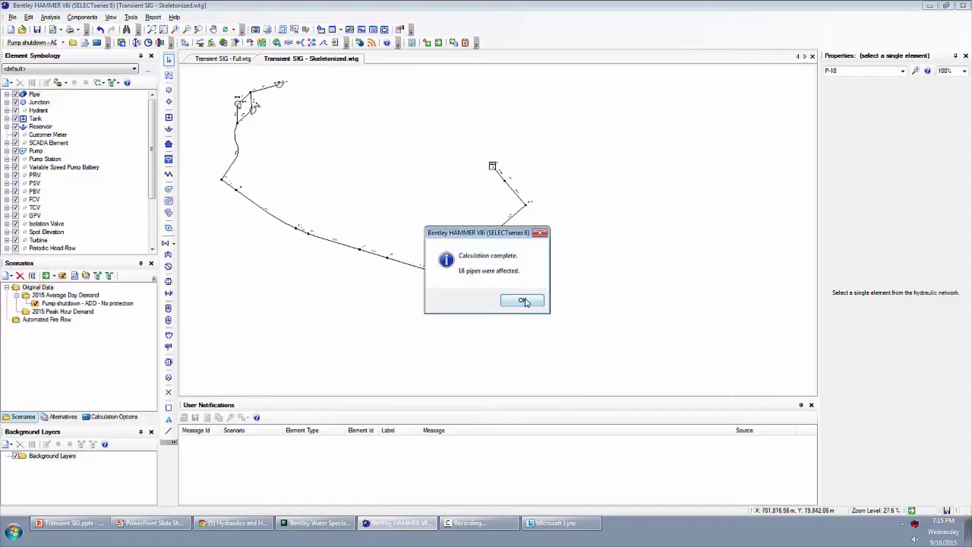
{"action": "left_click", "coordinate": [524, 301]}
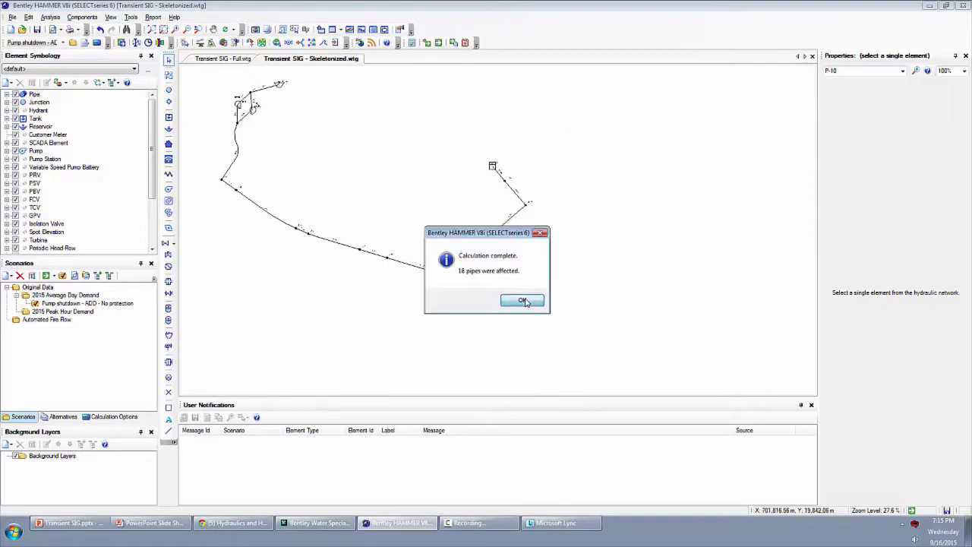
{"action": "left_click", "coordinate": [321, 240]}
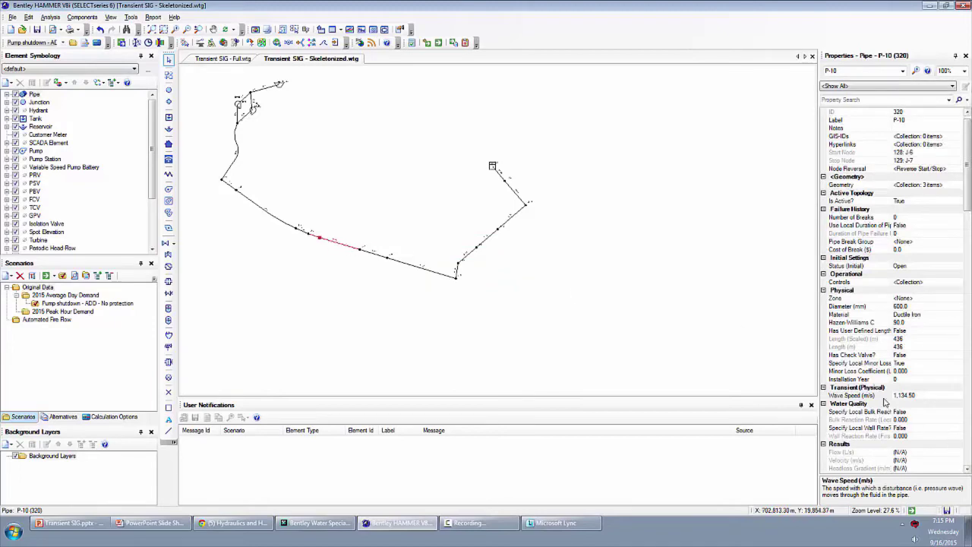
{"action": "left_click", "coordinate": [883, 396]}
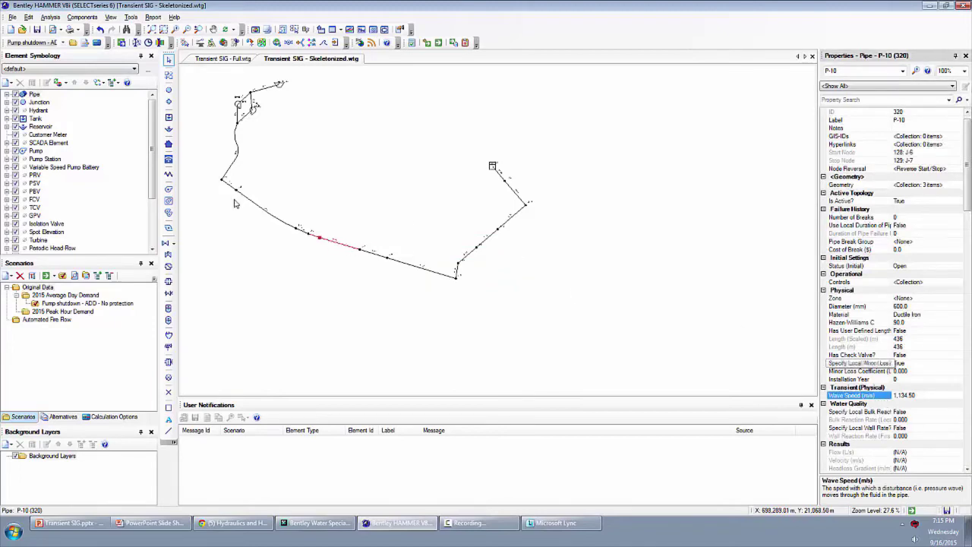
- Review the calculation options of the 2015 Calibrated Average Day steady state/EPS solver and the Base transient solver
{"action": "left_click", "coordinate": [97, 44]}
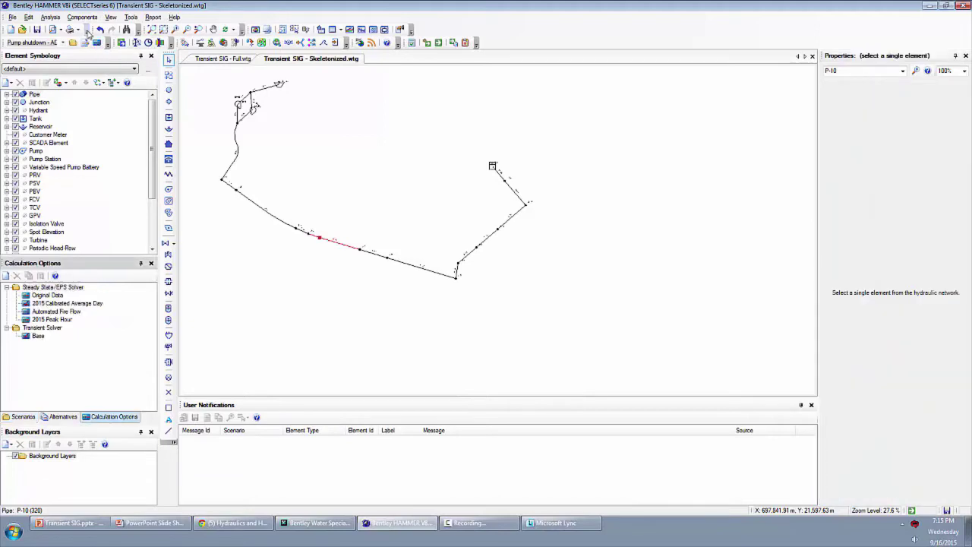
{"action": "left_click", "coordinate": [50, 17]}
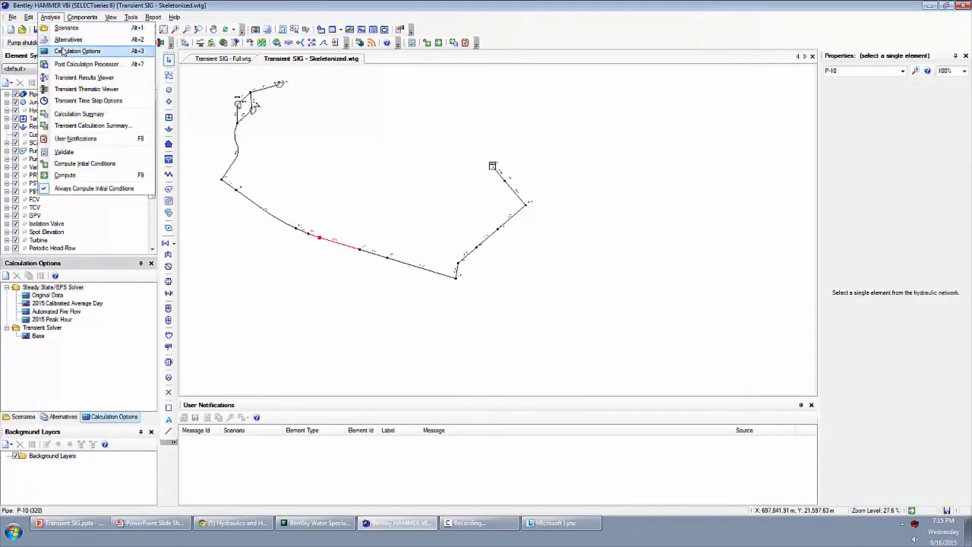
{"action": "left_click", "coordinate": [69, 50]}
{"action": "left_click", "coordinate": [44, 289]}
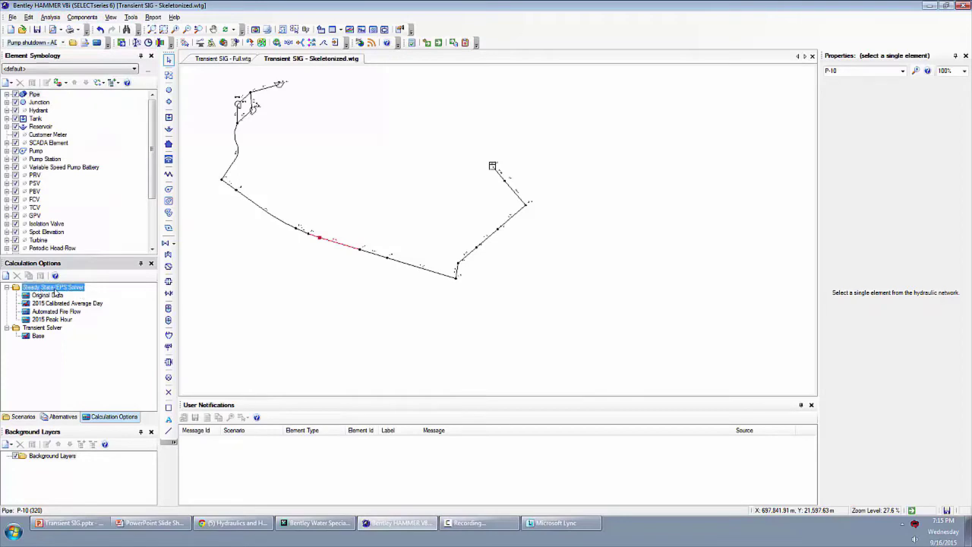
{"action": "left_click", "coordinate": [52, 304]}
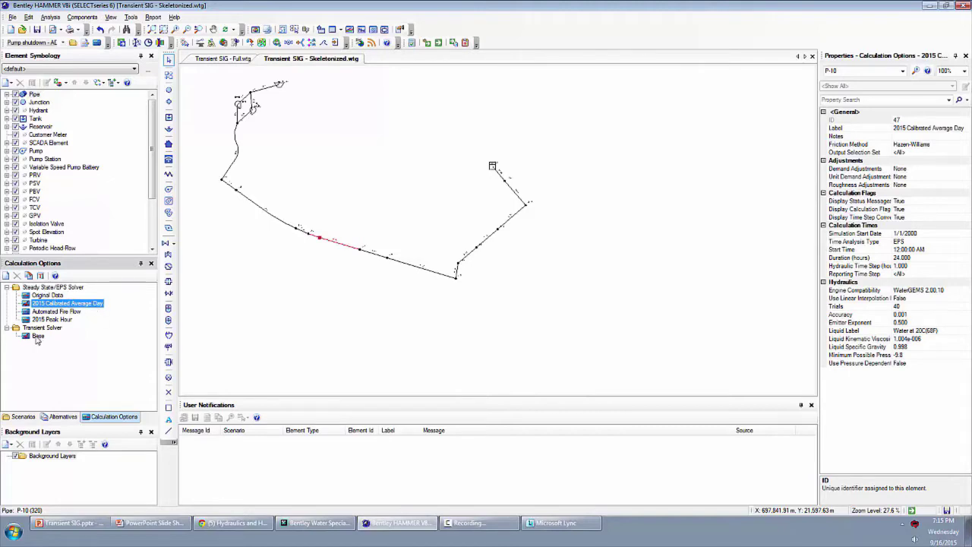
{"action": "left_click", "coordinate": [38, 337]}
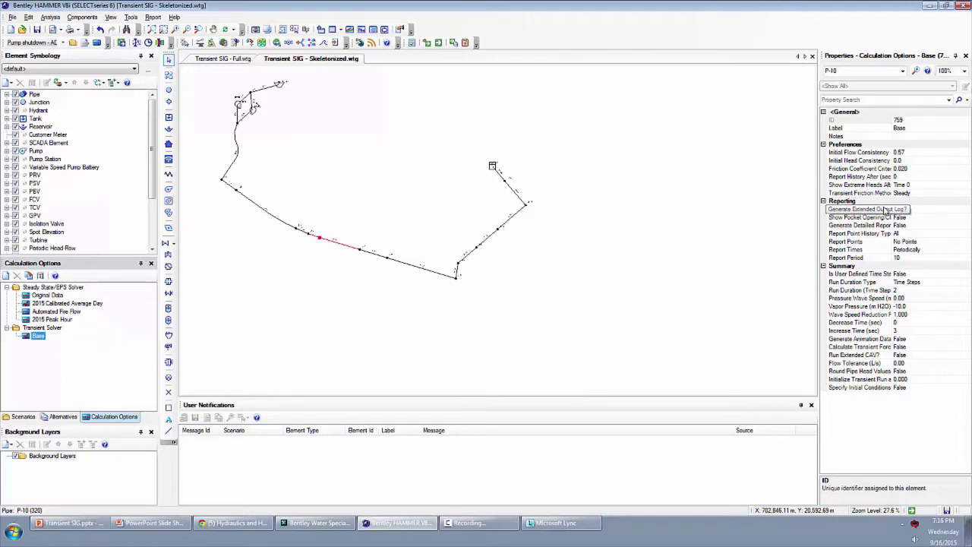
- Set the Base transient solver's Report Points to Selected Points, and open its report points collection
{"action": "left_click", "coordinate": [949, 241]}
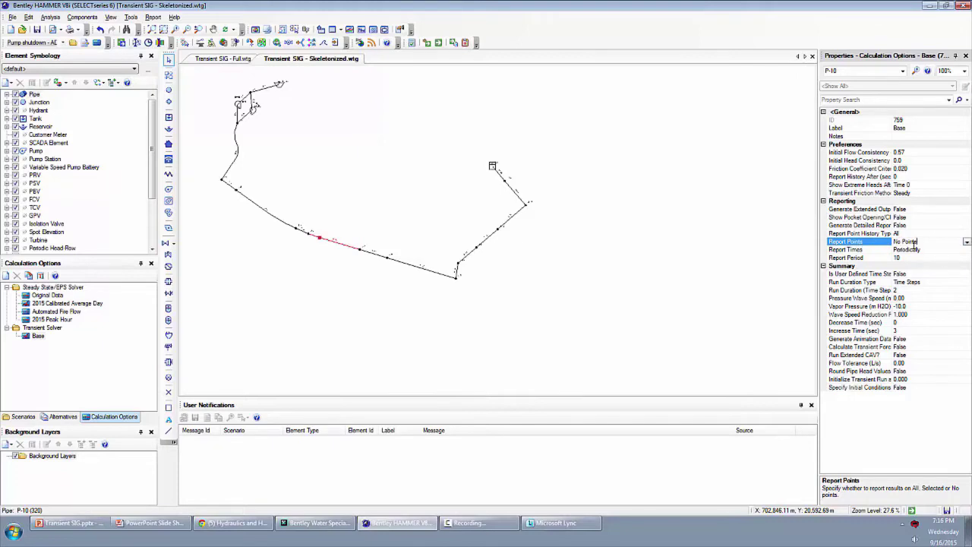
{"action": "left_click", "coordinate": [966, 242]}
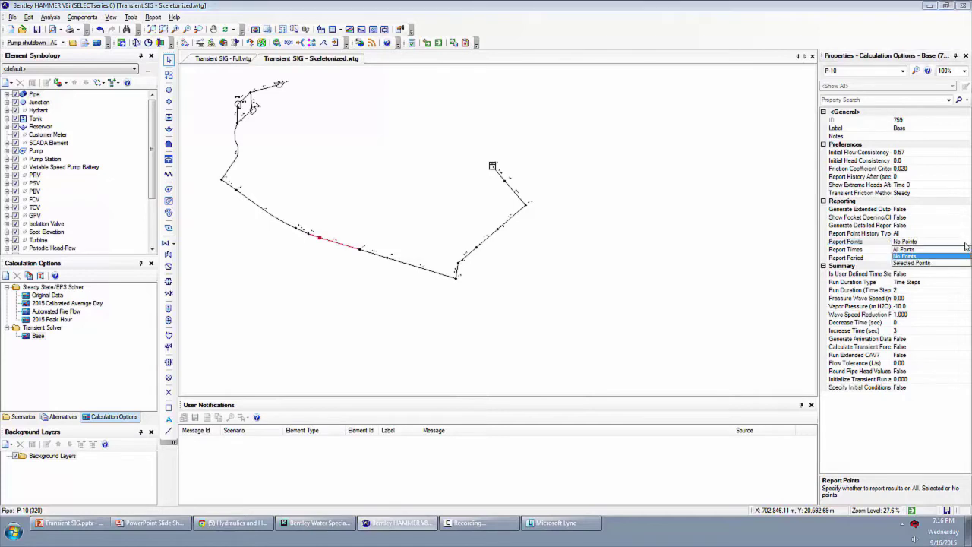
{"action": "left_click", "coordinate": [916, 263]}
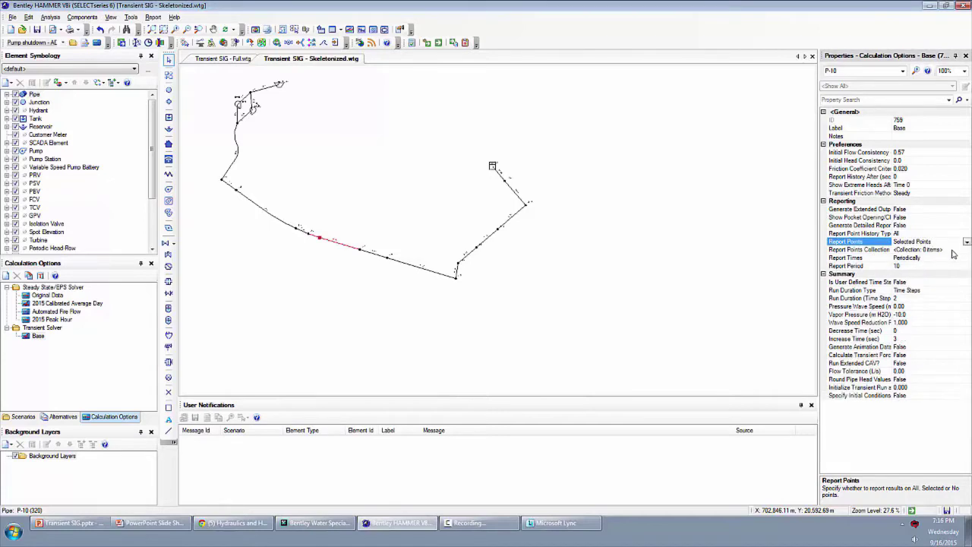
{"action": "left_click", "coordinate": [954, 251]}
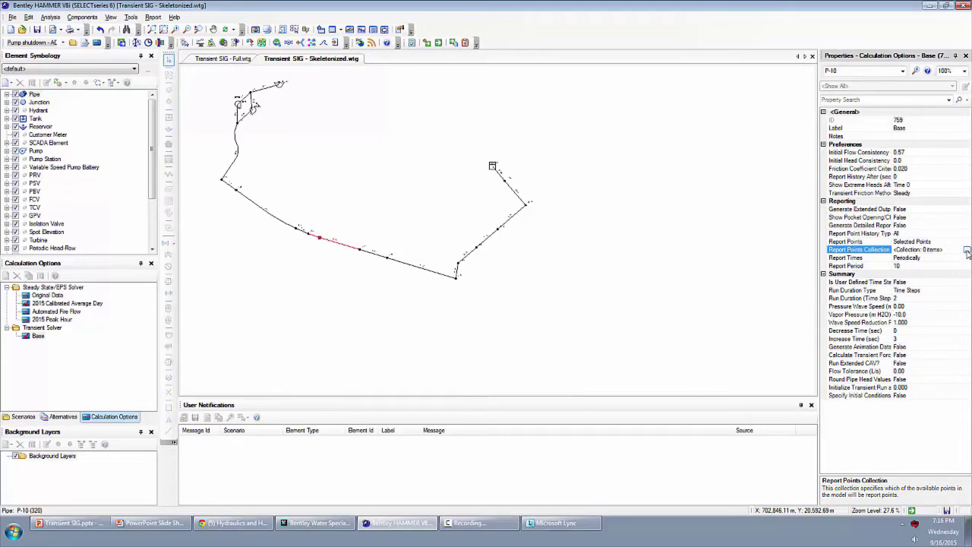
{"action": "left_click", "coordinate": [967, 251]}
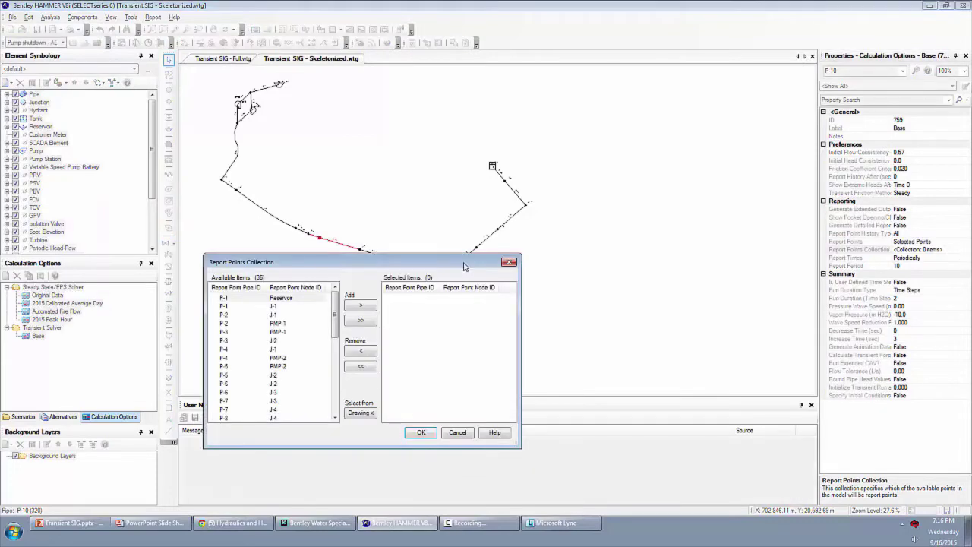
- Select pump PMP-1, junction J-4 and tank T-1 from the drawing and add their pipe end points to the report points collection
{"action": "left_click", "coordinate": [360, 414]}
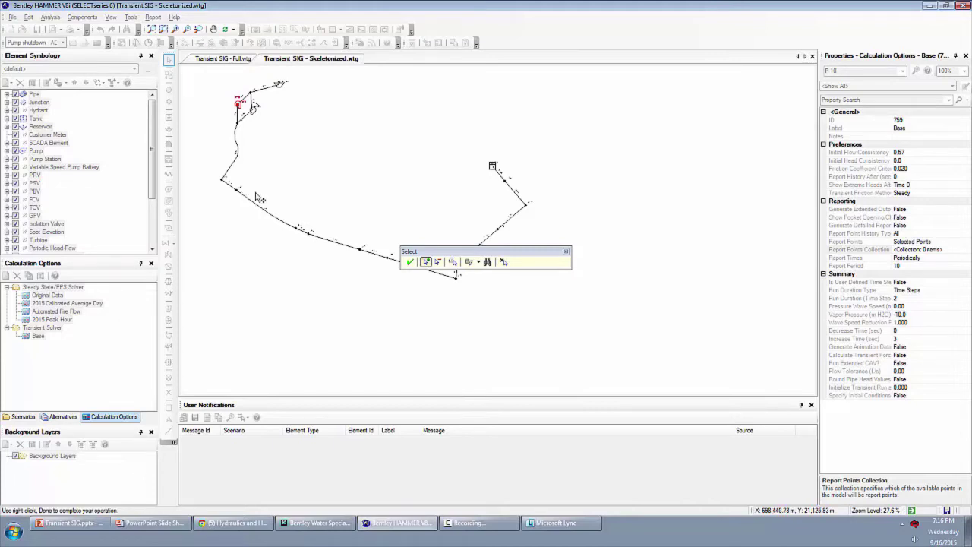
{"action": "mouse_move", "coordinate": [257, 180]}
{"action": "left_mouse_down"}
{"action": "mouse_move", "coordinate": [272, 165]}
{"action": "mouse_move", "coordinate": [267, 180]}
{"action": "left_mouse_up"}
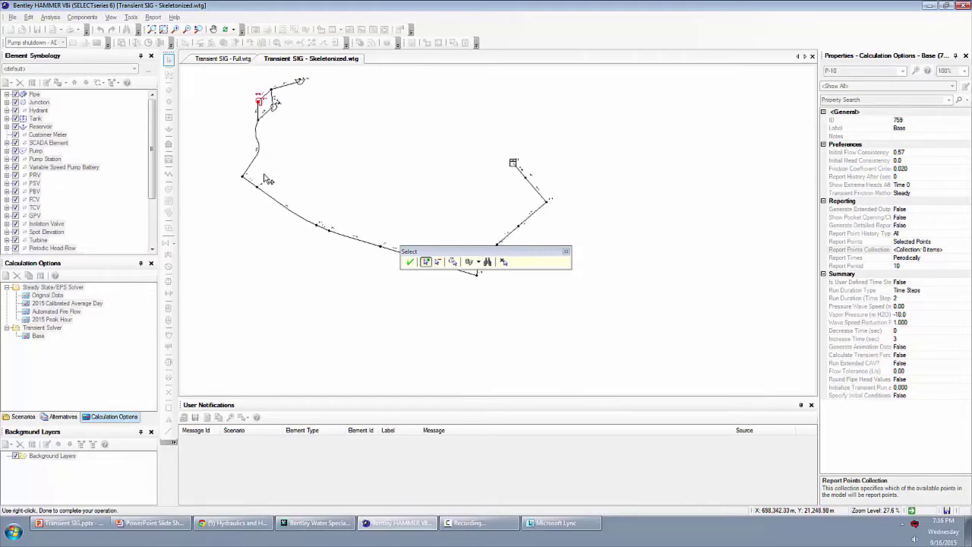
{"action": "scroll", "coordinate": [265, 176], "scroll_direction": "up", "scroll_amount": 3}
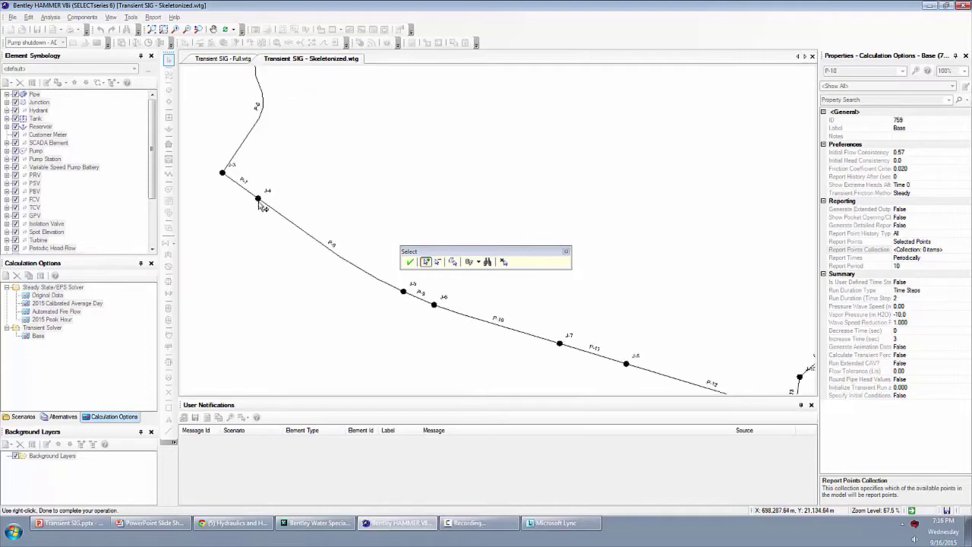
{"action": "left_click", "coordinate": [259, 200]}
{"action": "scroll", "coordinate": [331, 205], "scroll_direction": "down", "scroll_amount": 2}
{"action": "scroll", "coordinate": [497, 210], "scroll_direction": "down", "scroll_amount": 1}
{"action": "left_click", "coordinate": [559, 202]}
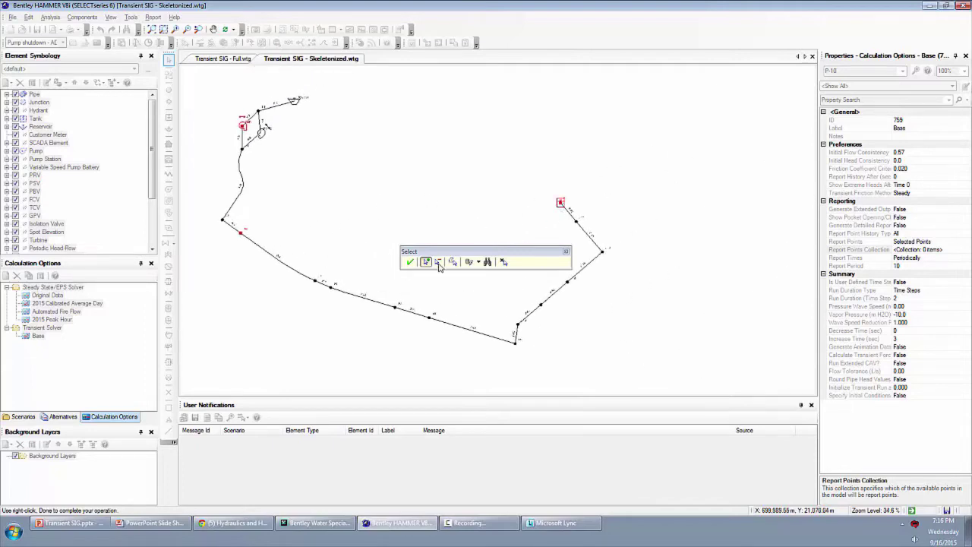
{"action": "left_click", "coordinate": [409, 261]}
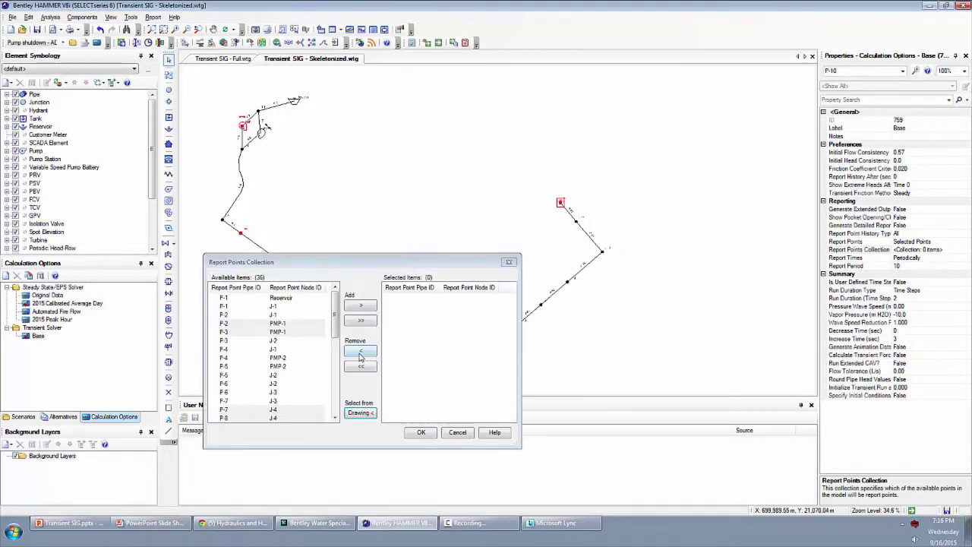
{"action": "left_click", "coordinate": [362, 307]}
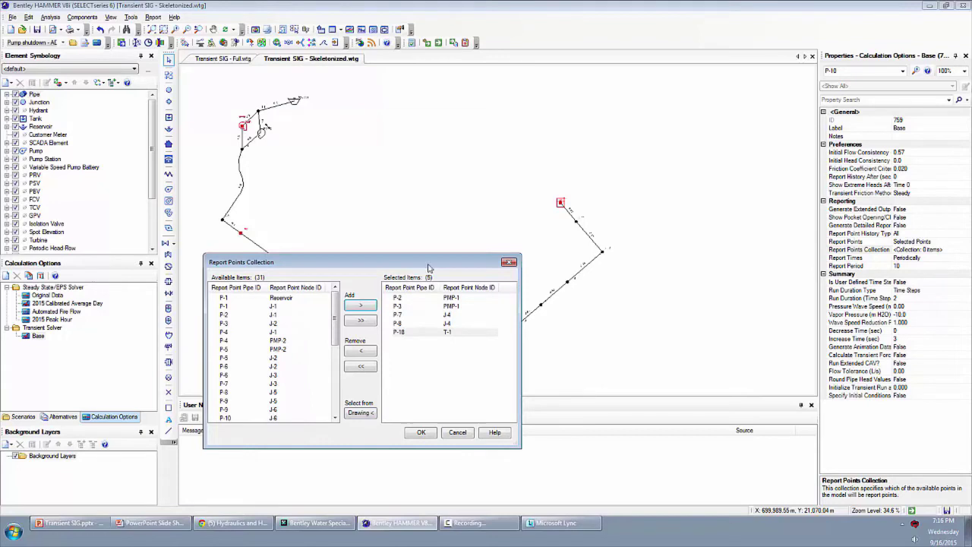
{"action": "left_click", "coordinate": [421, 432]}
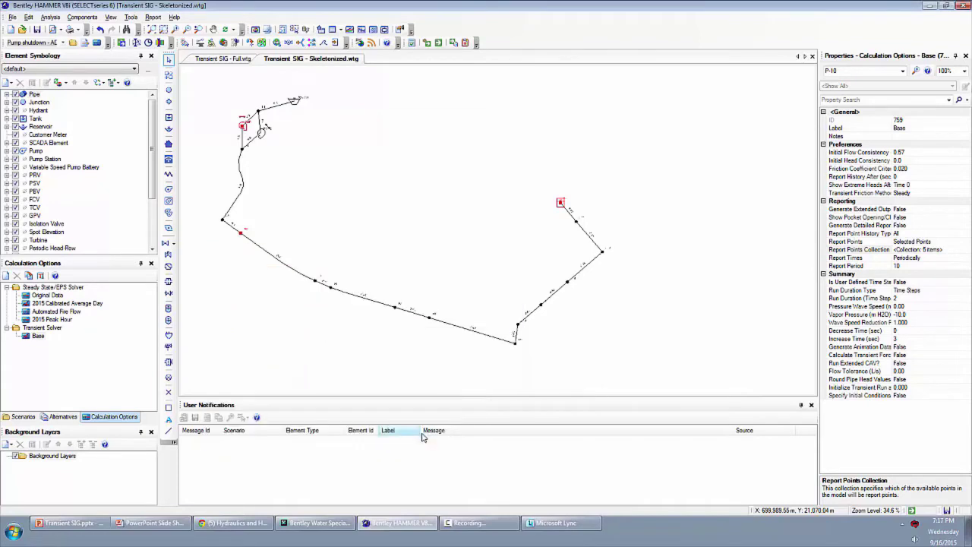
- Check the Report Times and Report Period options, and review the suggested transient time step without changing it
{"action": "left_click", "coordinate": [868, 258]}
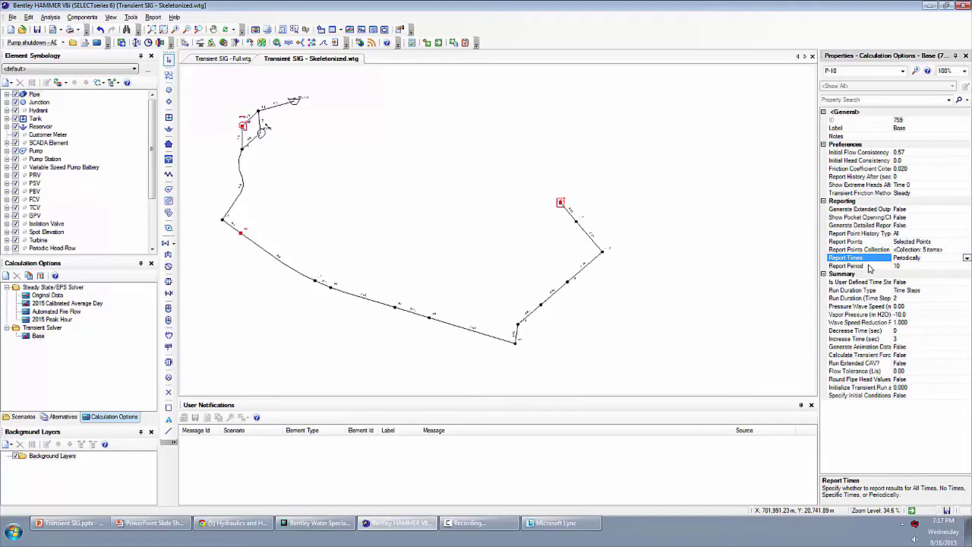
{"action": "left_click", "coordinate": [869, 267]}
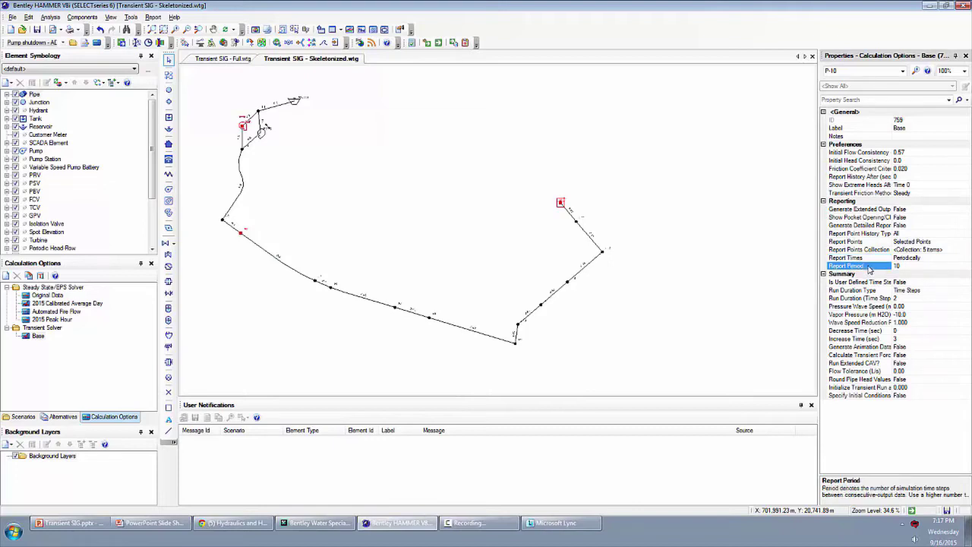
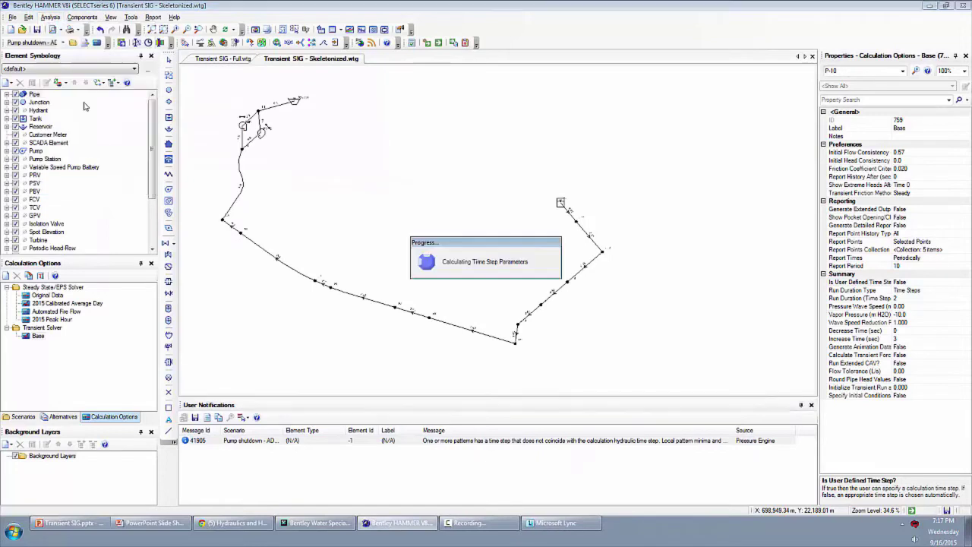
{"action": "double_click", "coordinate": [429, 224]}
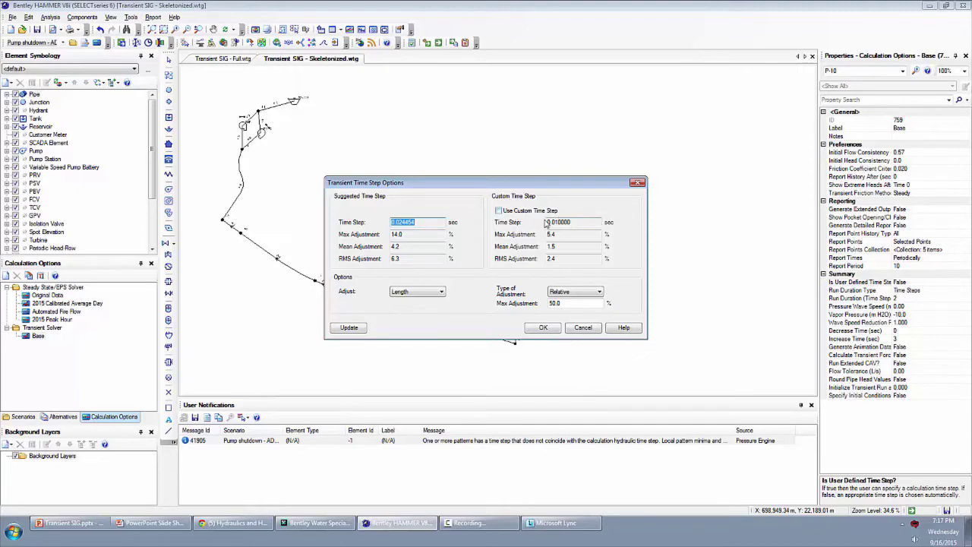
{"action": "left_click", "coordinate": [581, 329]}
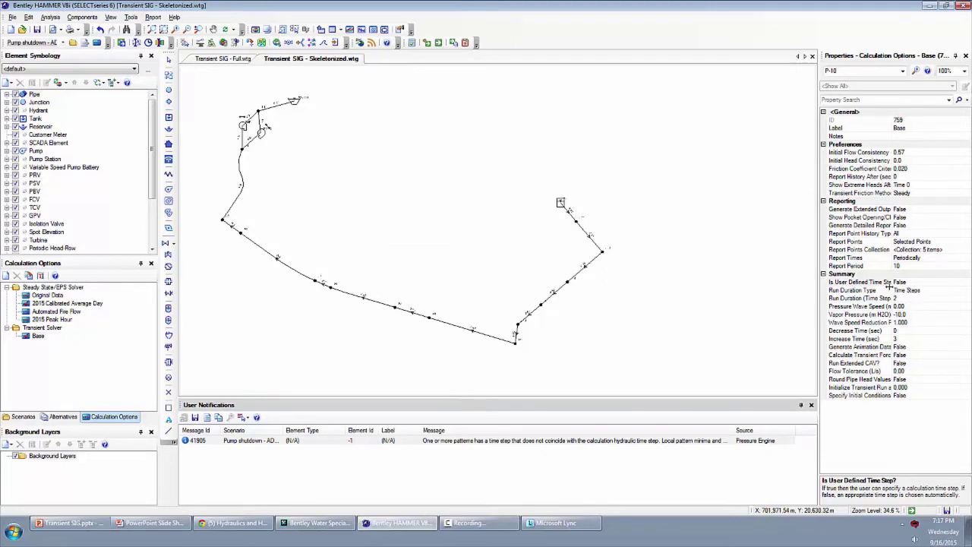
- Set the Base transient solver's Run Duration Type to Time, with a run duration of 90 seconds
{"action": "left_click", "coordinate": [920, 282]}
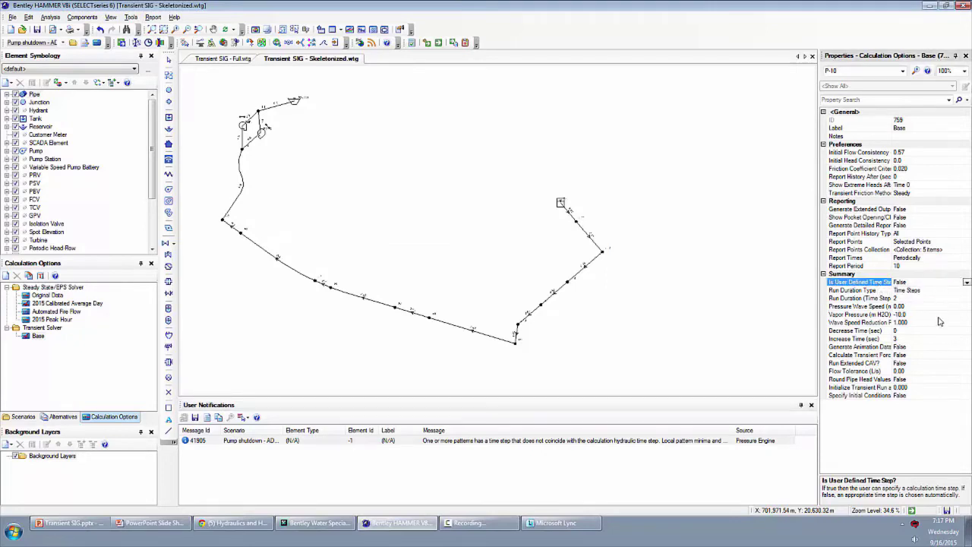
{"action": "left_click", "coordinate": [967, 292]}
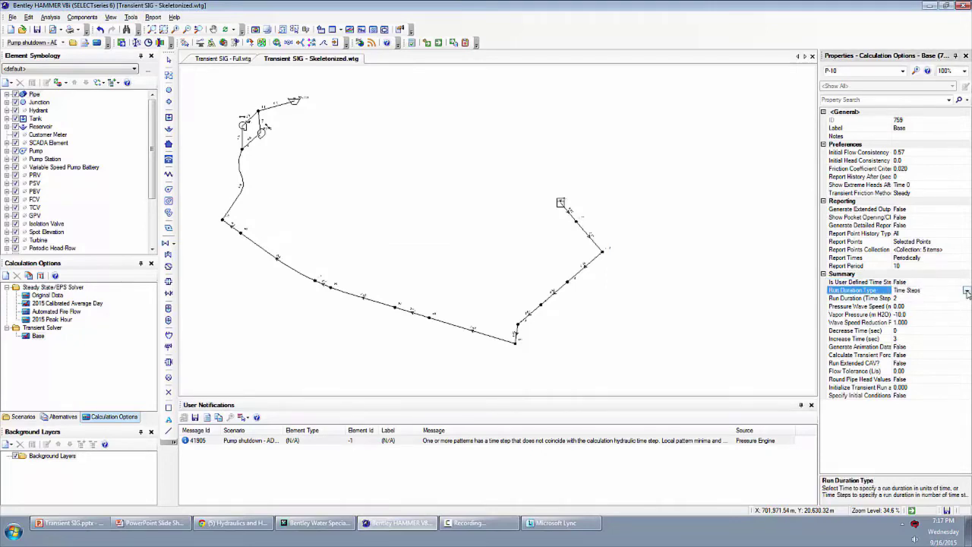
{"action": "left_click", "coordinate": [967, 291]}
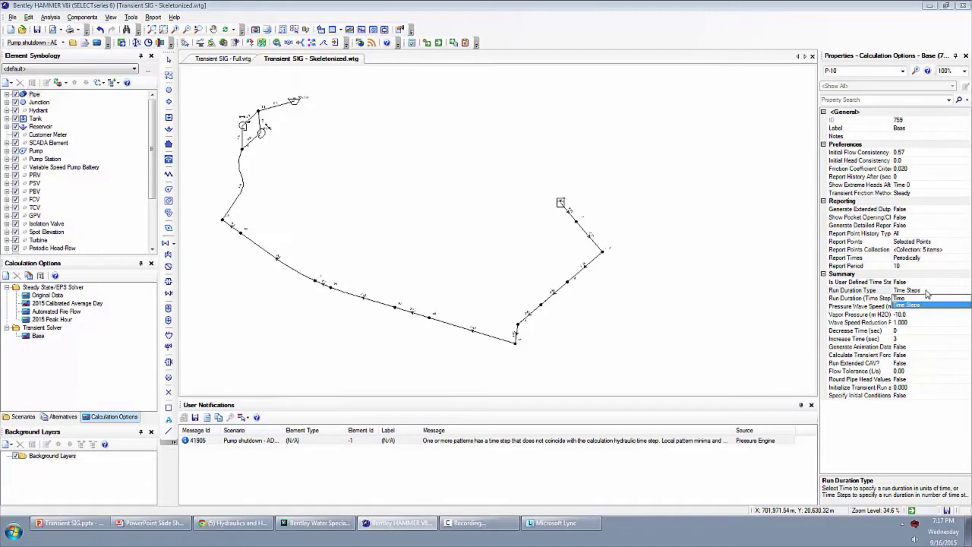
{"action": "left_click", "coordinate": [937, 294]}
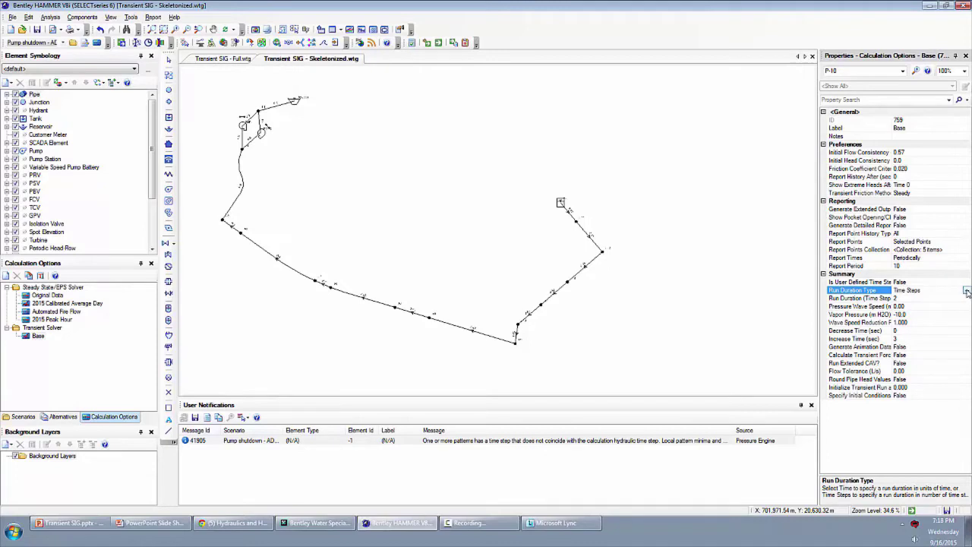
{"action": "left_click", "coordinate": [967, 293]}
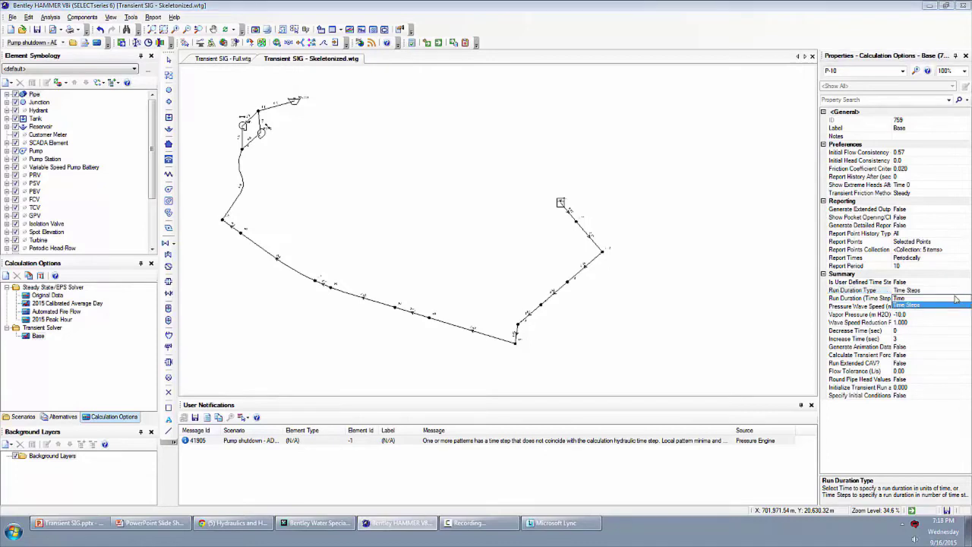
{"action": "left_click", "coordinate": [906, 299]}
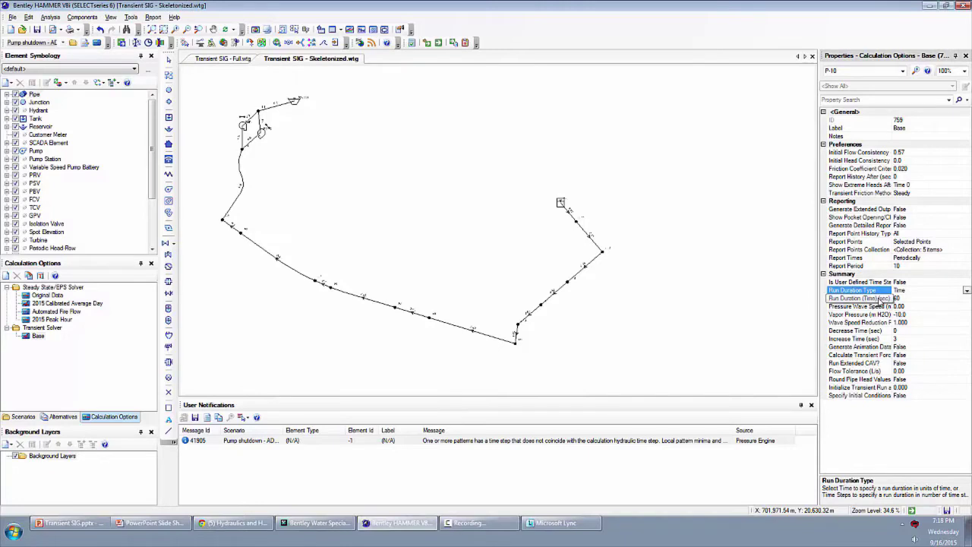
{"action": "left_click", "coordinate": [877, 301]}
{"action": "type", "text": "9"}
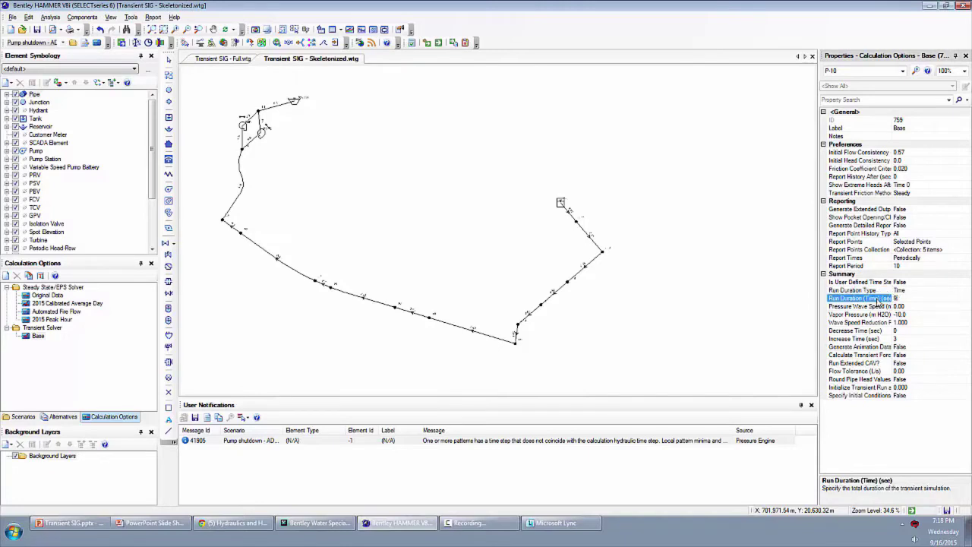
{"action": "type", "text": "0"}
- Set Generate Animation Data to True in the Base transient calculation options
{"action": "left_click", "coordinate": [873, 348]}
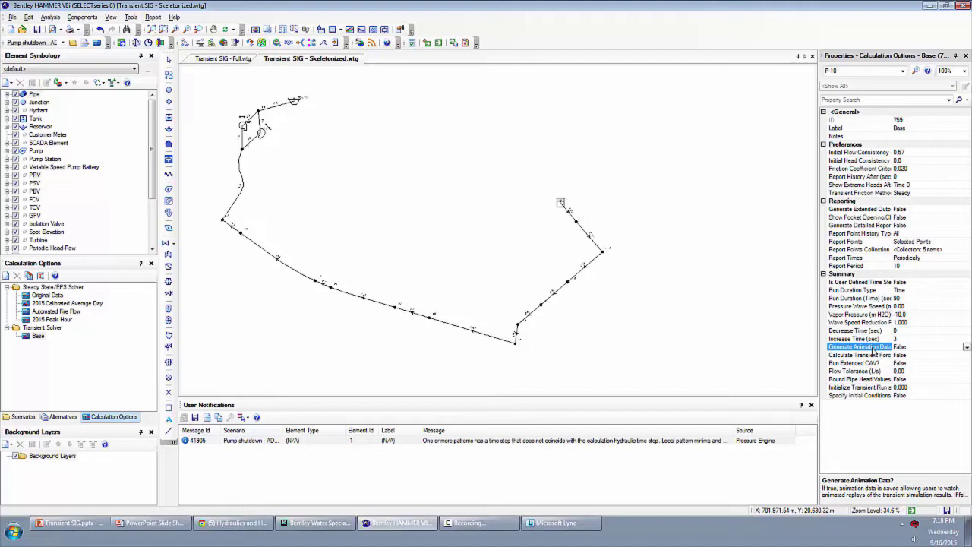
{"action": "left_click", "coordinate": [967, 347]}
{"action": "left_click", "coordinate": [905, 362]}
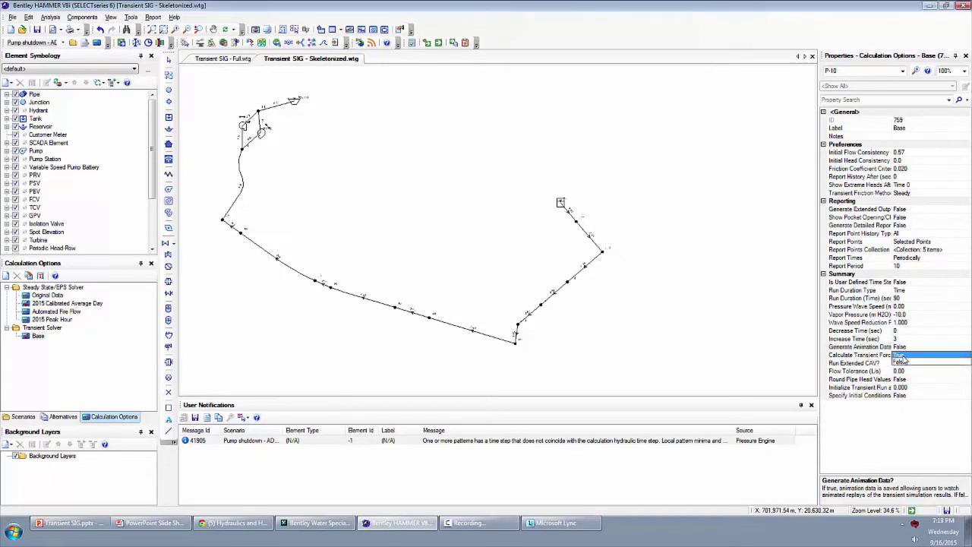
{"action": "left_click", "coordinate": [860, 349]}
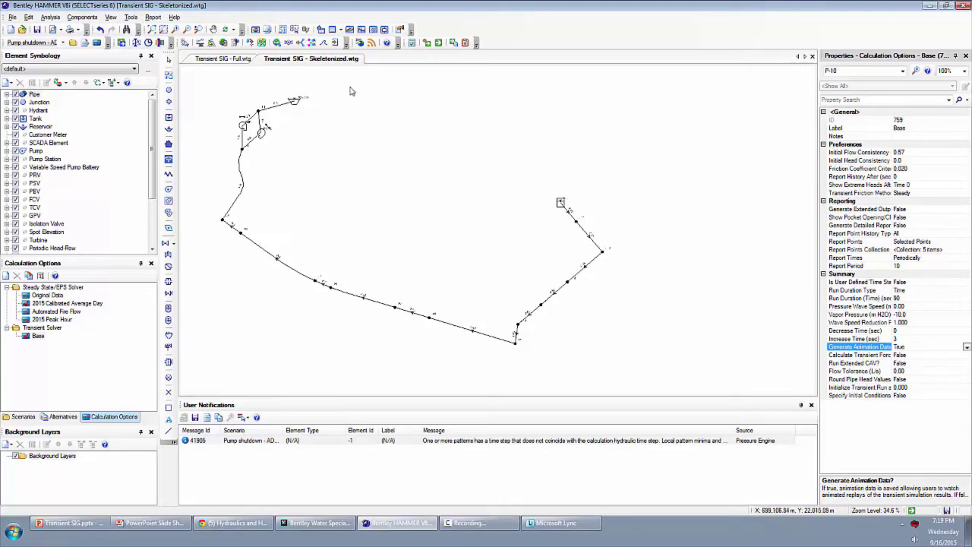
{"action": "left_click", "coordinate": [868, 347]}
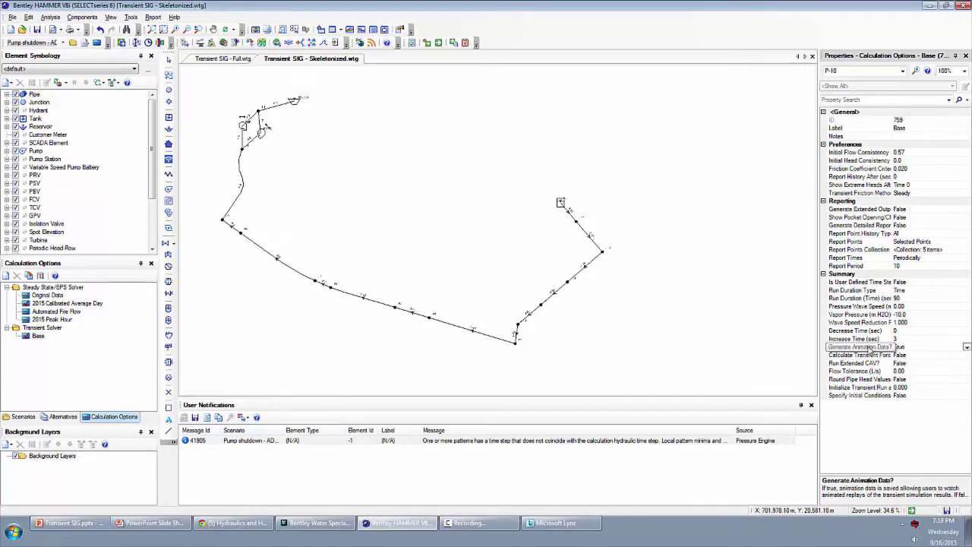
{"action": "left_click", "coordinate": [867, 349]}
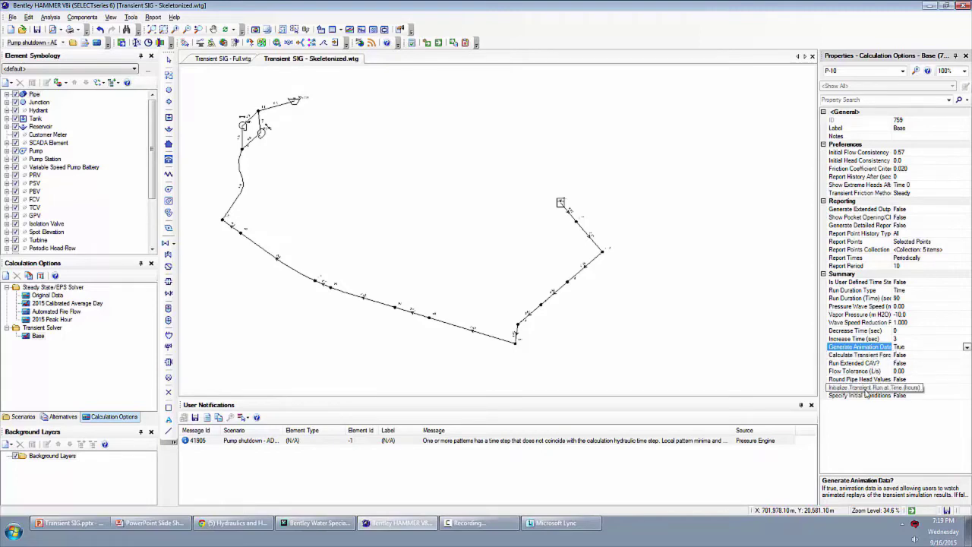
- Check the Initialize Transient Run at Time option, and graph pump PMP-1 and tank T-1 together from the drawing
{"action": "left_click", "coordinate": [860, 388]}
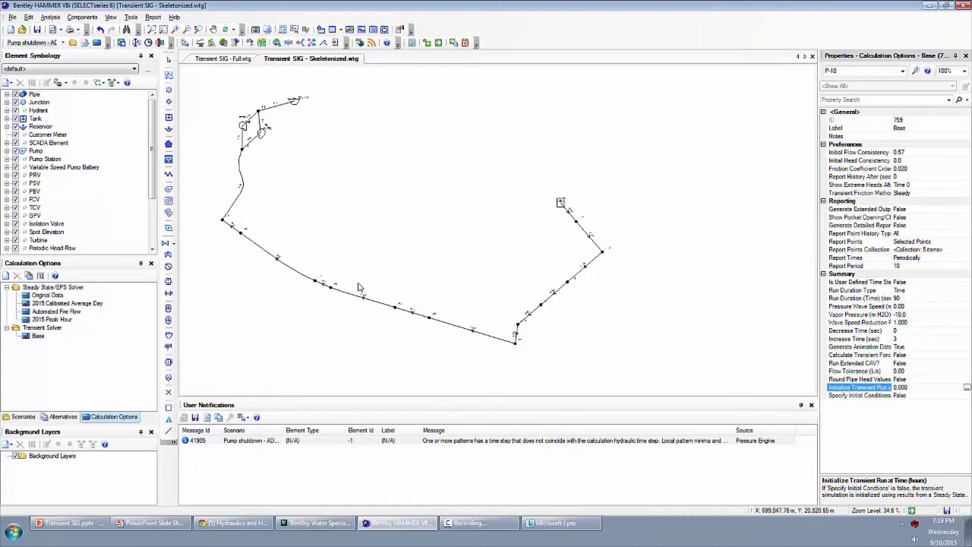
{"action": "left_click", "coordinate": [853, 389]}
{"action": "left_click", "coordinate": [244, 125]}
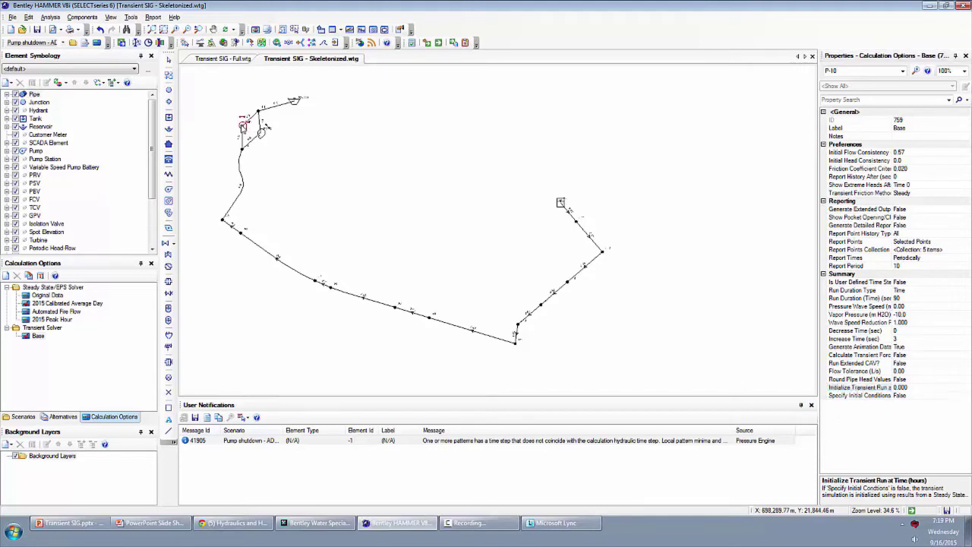
{"action": "left_click", "coordinate": [559, 202], "text": "ctrl"}
{"action": "right_click", "coordinate": [559, 202]}
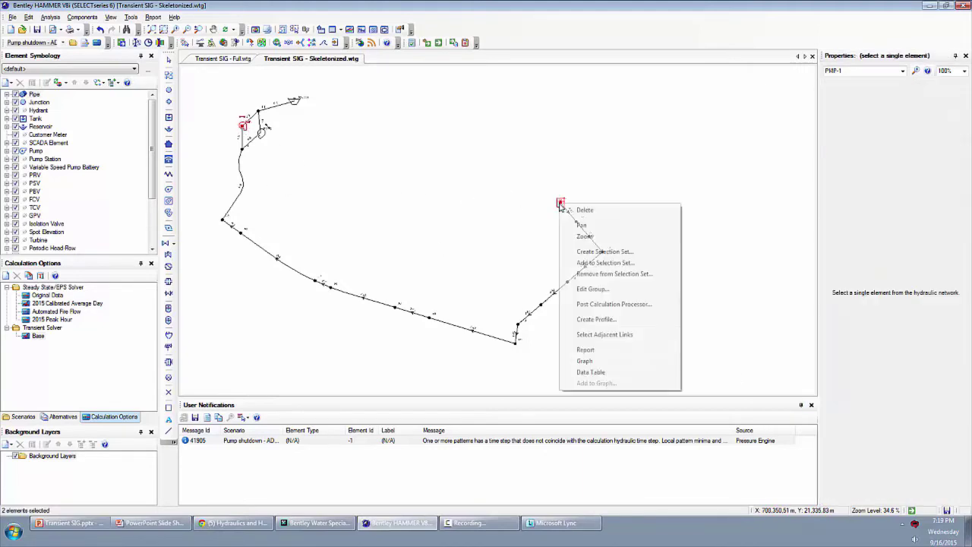
{"action": "left_click", "coordinate": [600, 362]}
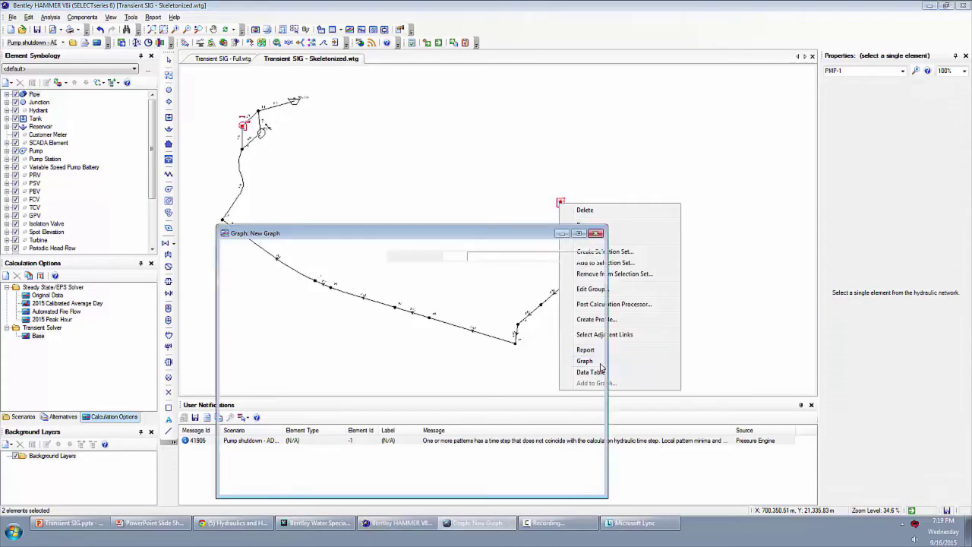
{"action": "left_click", "coordinate": [646, 393]}
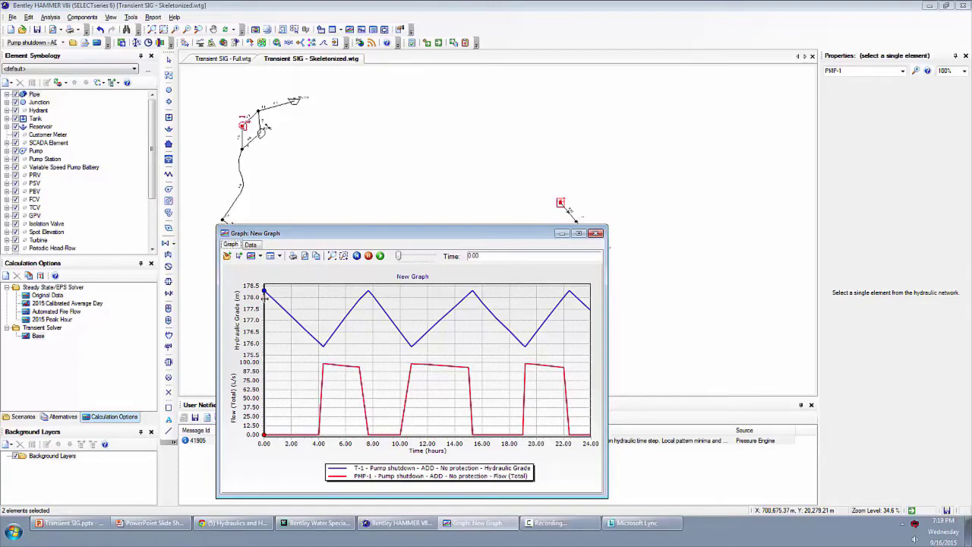
- Move the graph's time marker to 7.00 hours, examine the pump flow around the shutoff, and close the graph
{"action": "left_click_drag", "start_coordinate": [265, 298], "coordinate": [358, 311]}
{"action": "left_click", "coordinate": [380, 256]}
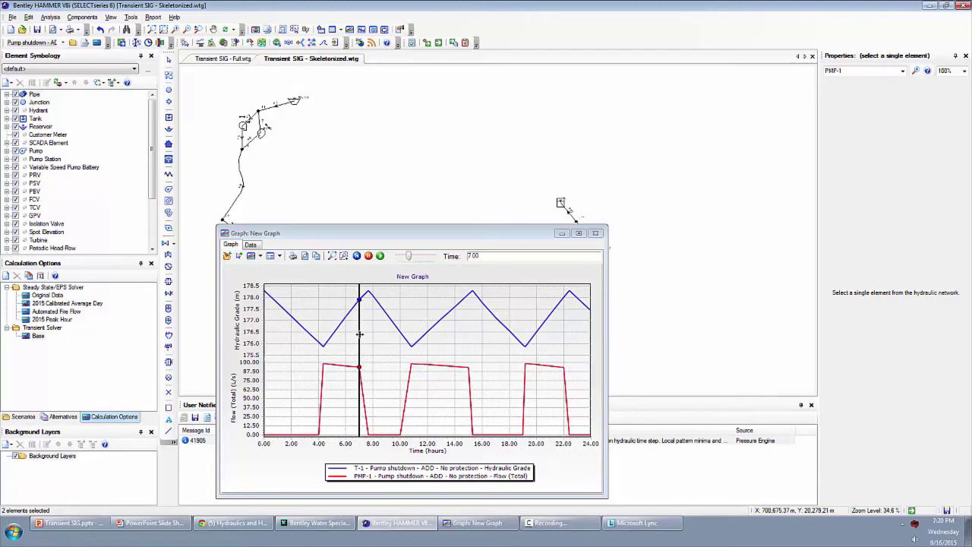
{"action": "left_click_drag", "start_coordinate": [360, 334], "coordinate": [370, 337]}
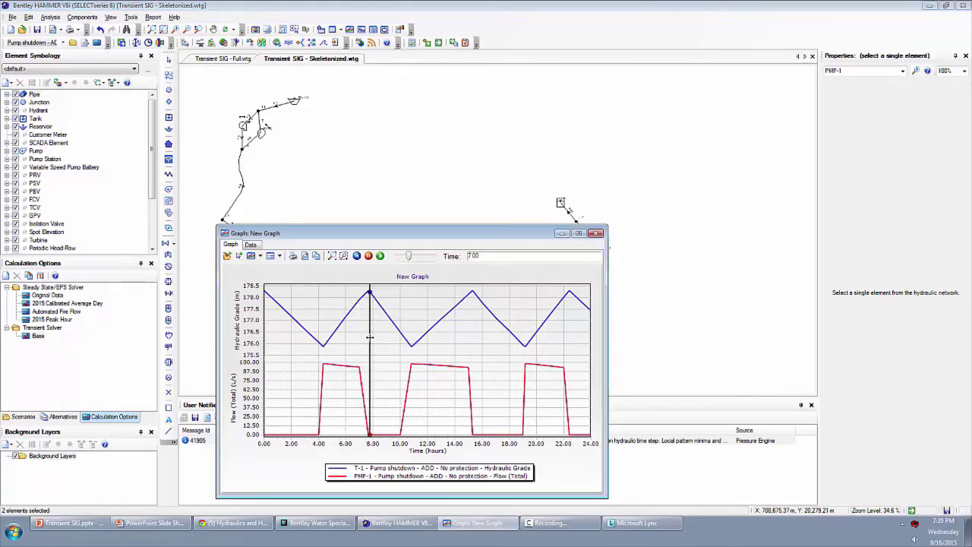
{"action": "mouse_move", "coordinate": [370, 338]}
{"action": "left_mouse_down"}
{"action": "mouse_move", "coordinate": [356, 337]}
{"action": "mouse_move", "coordinate": [369, 338]}
{"action": "left_mouse_up"}
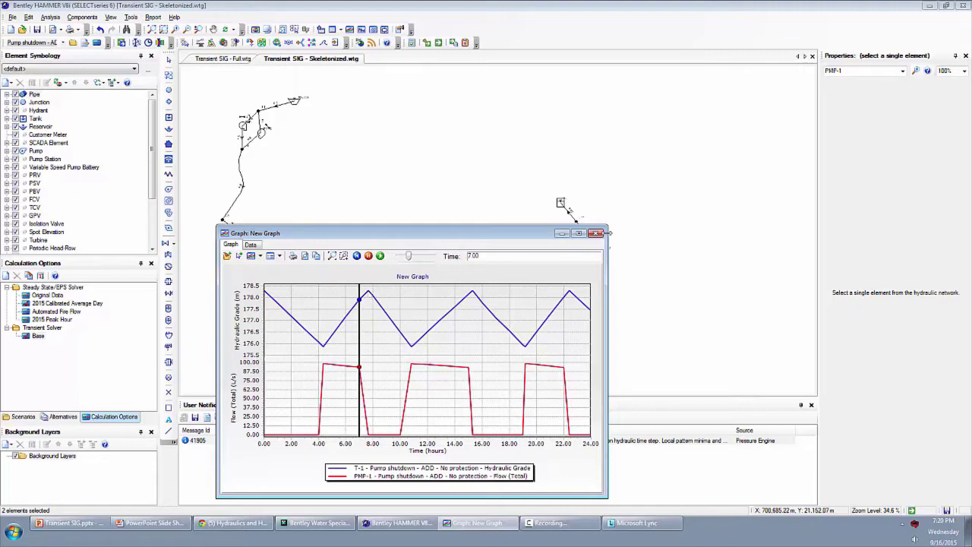
{"action": "left_click", "coordinate": [595, 233]}
- Set the Base transient solver's Initialize Transient Run at Time to 7 hours
{"action": "left_click", "coordinate": [38, 336]}
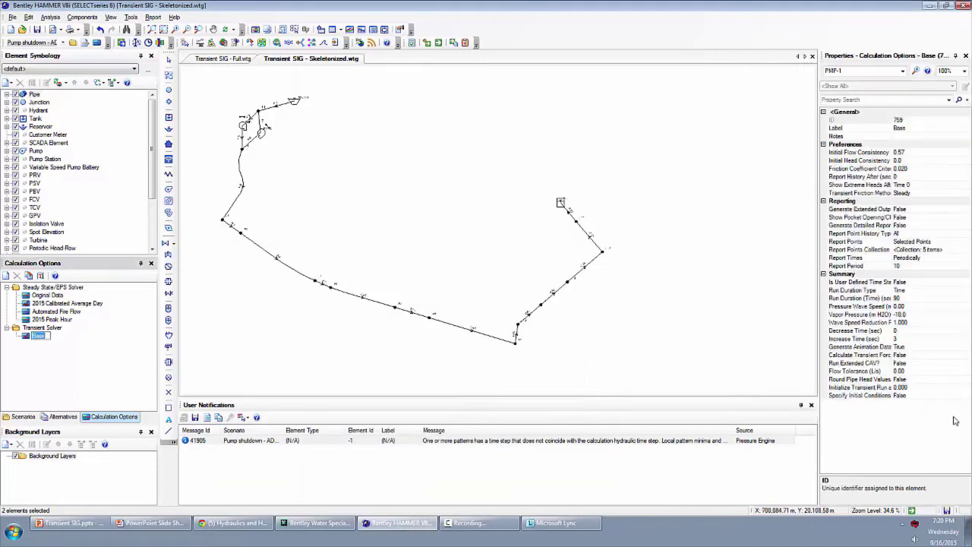
{"action": "left_click", "coordinate": [866, 388]}
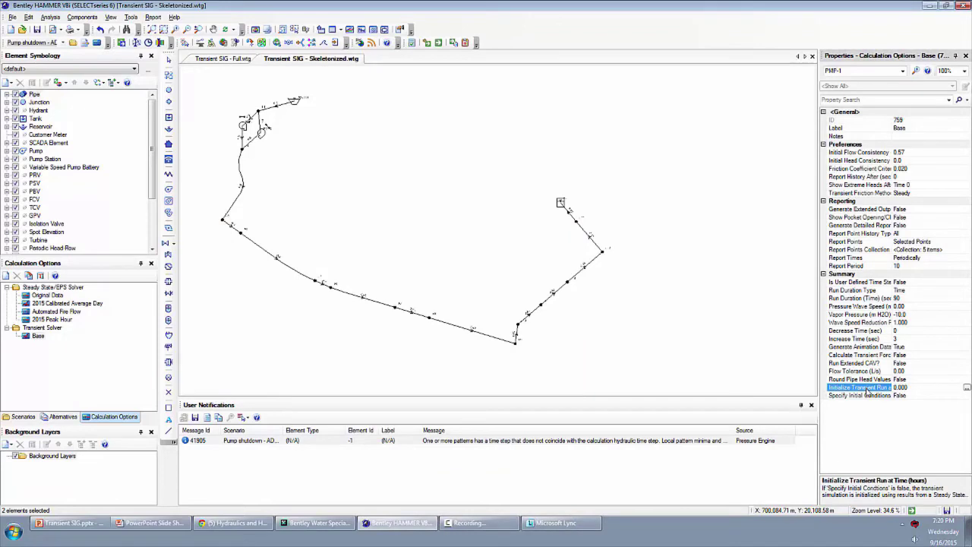
{"action": "type", "text": "7"}
{"action": "key", "text": "Return"}
{"action": "left_click", "coordinate": [865, 347]}
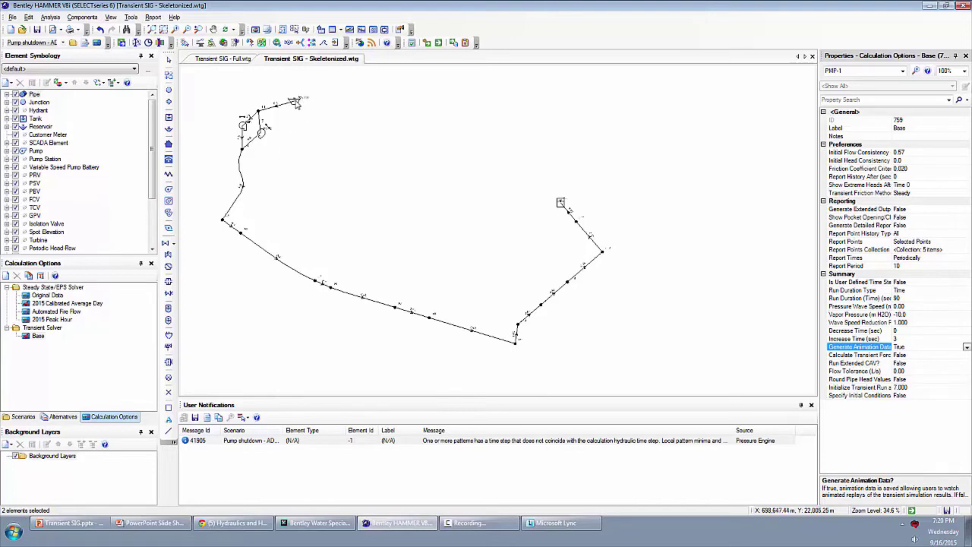
- Create a new profile and select its path in the drawing from the reservoir through to tank T-1
{"action": "left_click", "coordinate": [362, 30]}
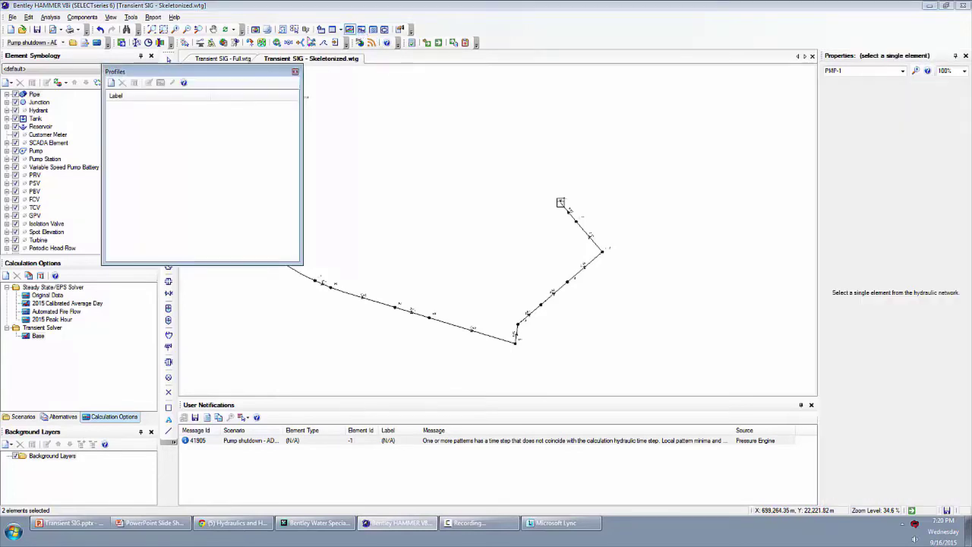
{"action": "left_click", "coordinate": [110, 16]}
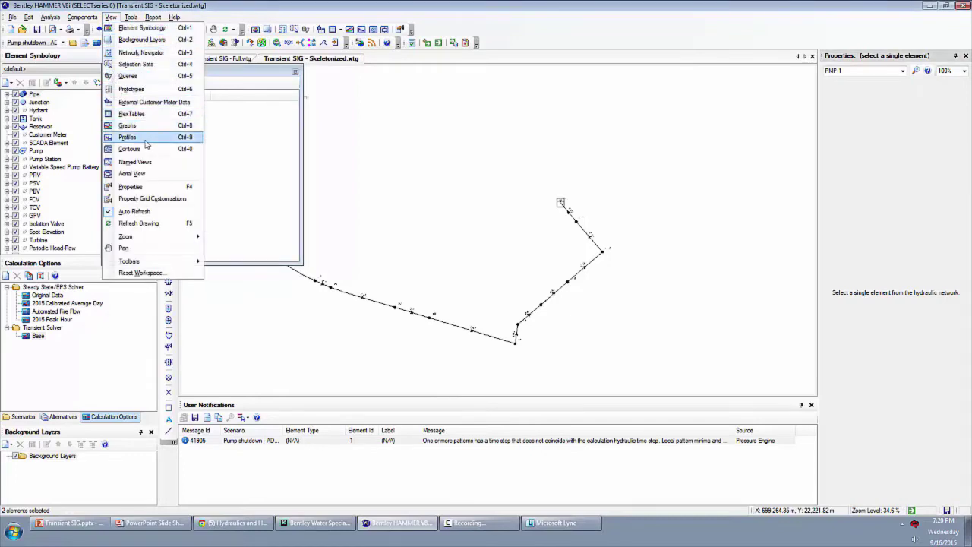
{"action": "left_click", "coordinate": [148, 141]}
{"action": "left_click", "coordinate": [111, 82]}
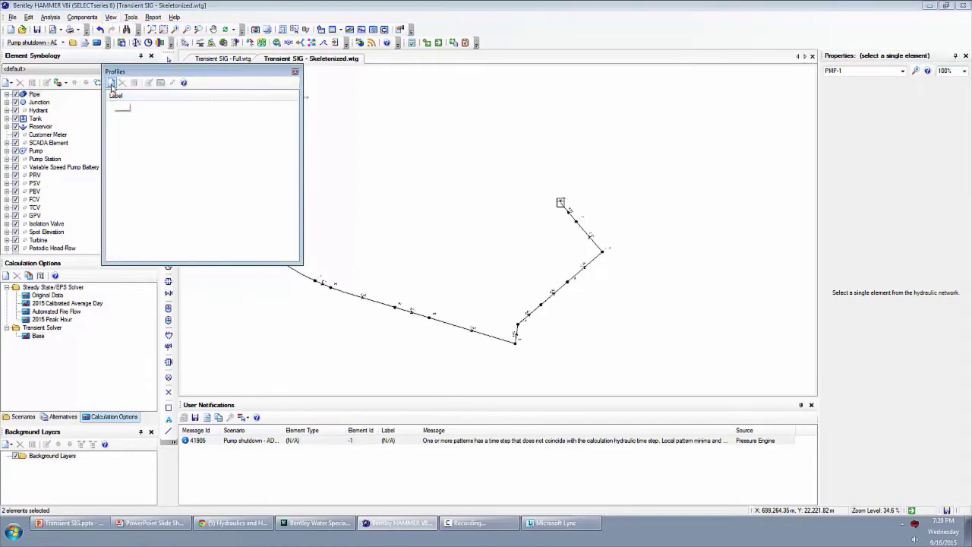
{"action": "left_click", "coordinate": [167, 61]}
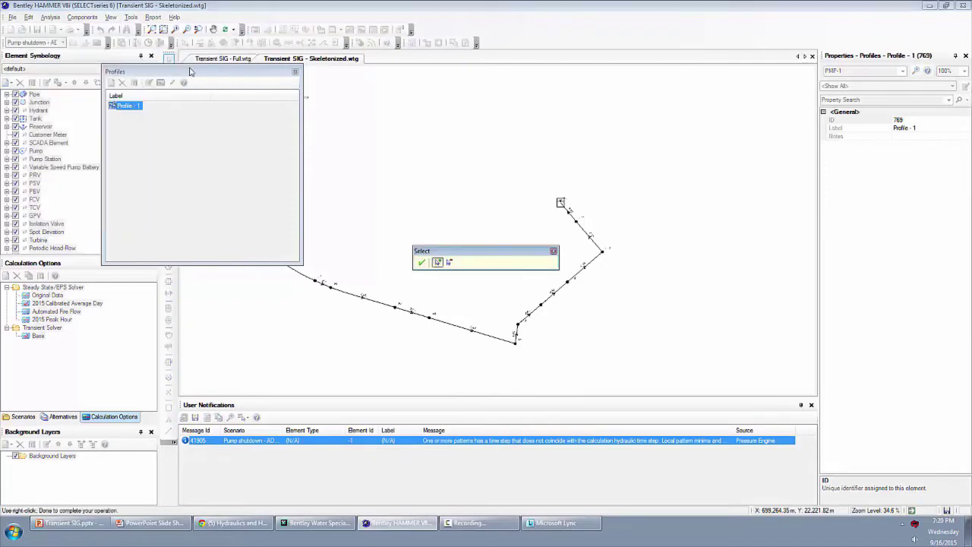
{"action": "left_click_drag", "start_coordinate": [379, 150], "coordinate": [503, 136]}
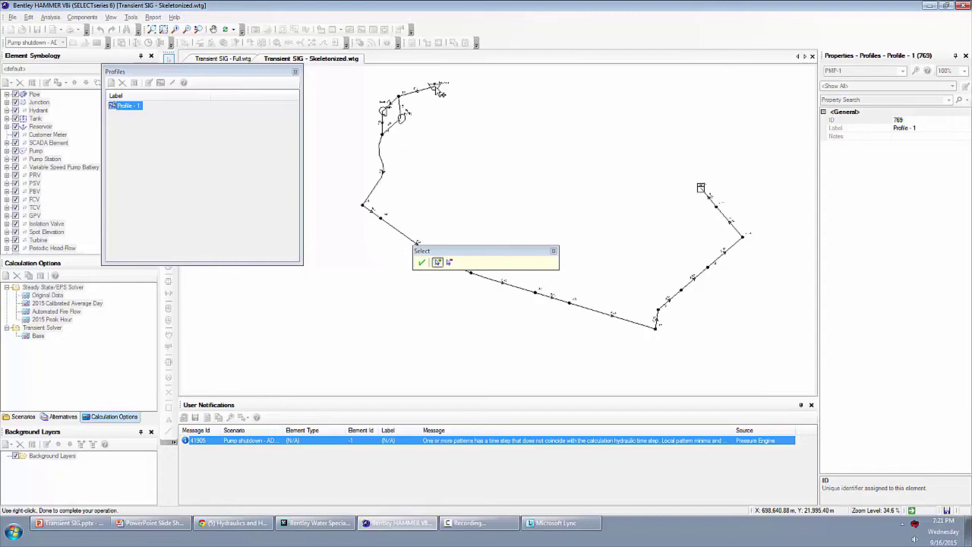
{"action": "left_click", "coordinate": [434, 86]}
{"action": "left_click", "coordinate": [700, 189]}
{"action": "left_click", "coordinate": [423, 262]}
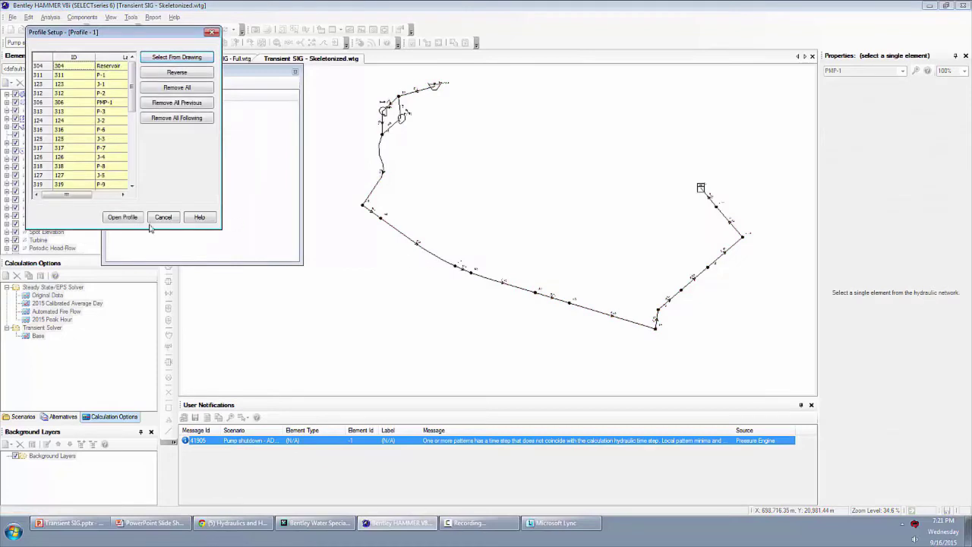
- Open the reservoir-to-tank profile with the Elevation and Hydraulic Grade series, review it, and close its window
{"action": "left_click", "coordinate": [127, 221]}
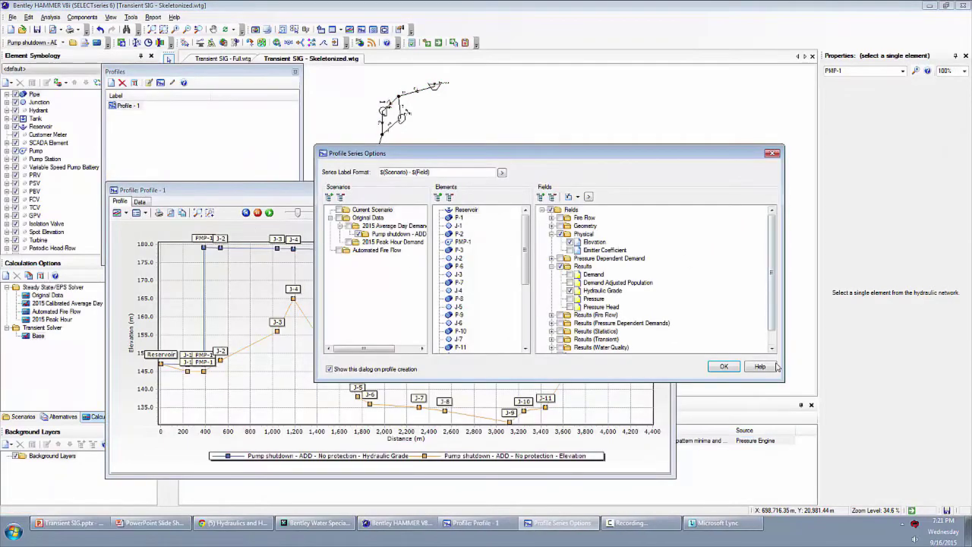
{"action": "left_click", "coordinate": [725, 367]}
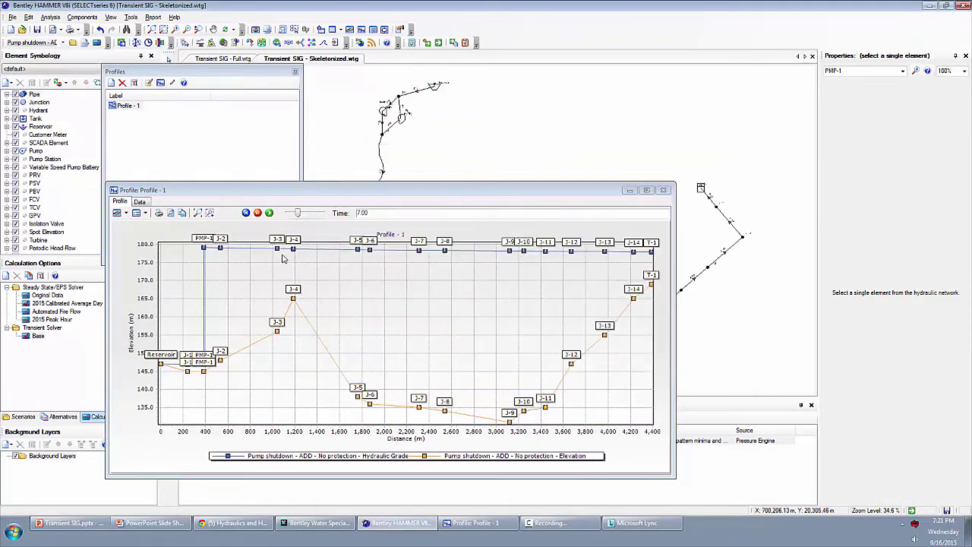
{"action": "left_click", "coordinate": [664, 190]}
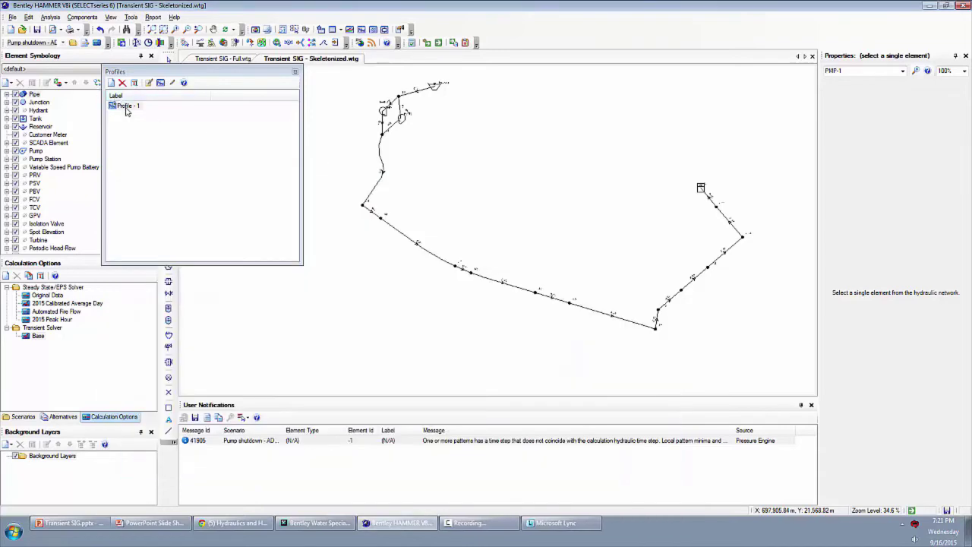
- Rename the reservoir-to-tank profile as Full
{"action": "left_click", "coordinate": [128, 106]}
{"action": "type", "text": "Fu"}
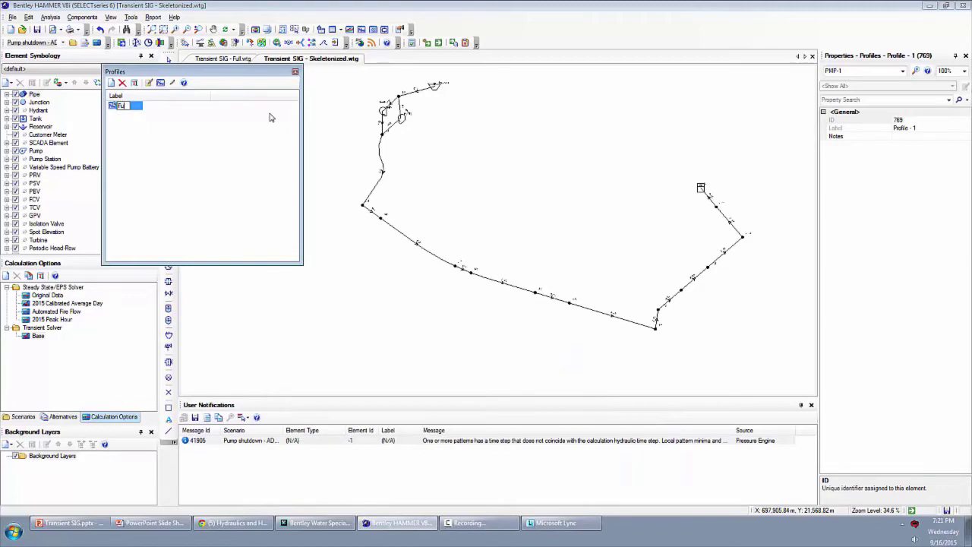
{"action": "type", "text": "ll"}
{"action": "key", "text": "Return"}
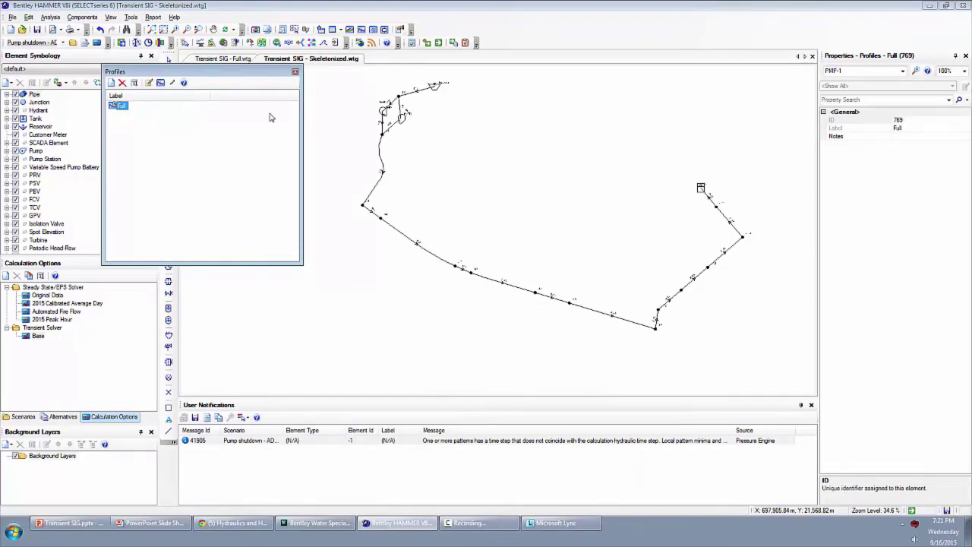
- Create a new profile and select its path in the drawing from the reservoir through pump PMP-1 to junction J-2
{"action": "left_click", "coordinate": [111, 82]}
{"action": "left_click", "coordinate": [177, 57]}
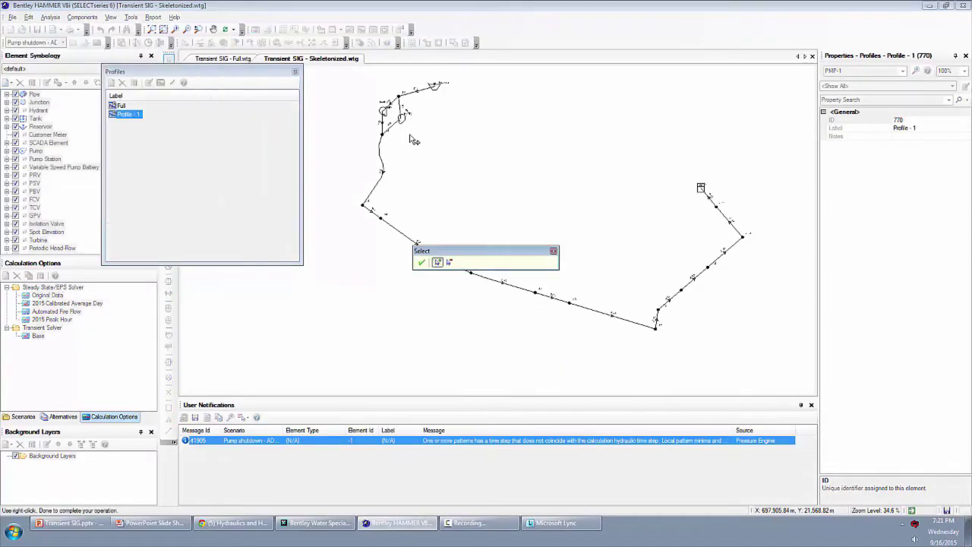
{"action": "scroll", "coordinate": [444, 144], "scroll_direction": "up", "scroll_amount": 2}
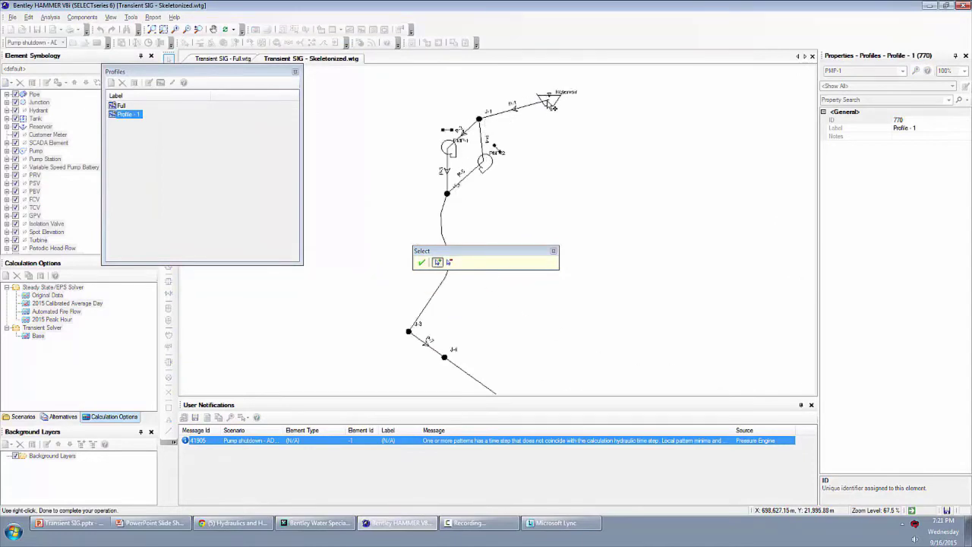
{"action": "left_click", "coordinate": [448, 194]}
{"action": "left_click", "coordinate": [421, 263]}
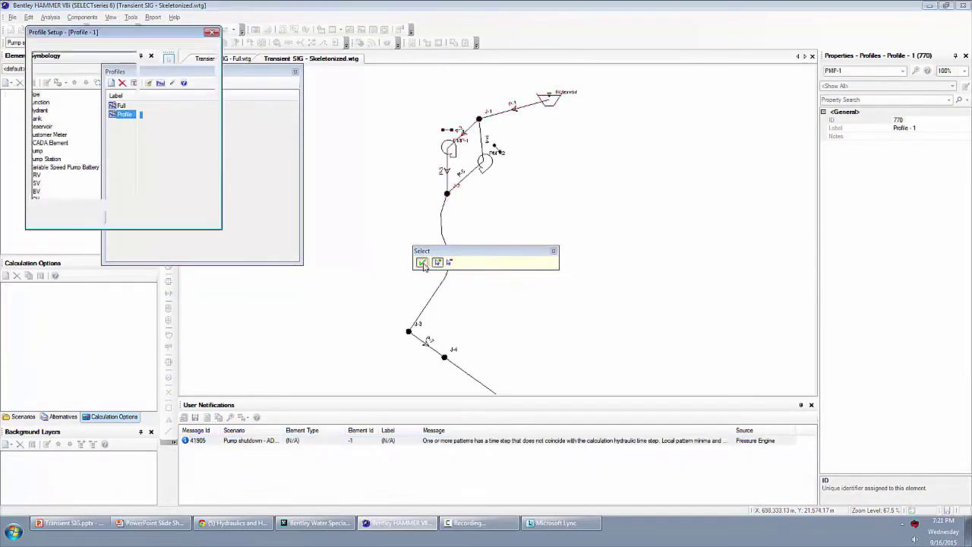
- Open the reservoir-to-J-2 profile with the Elevation and Hydraulic Grade series, and close its window
{"action": "left_click", "coordinate": [125, 218]}
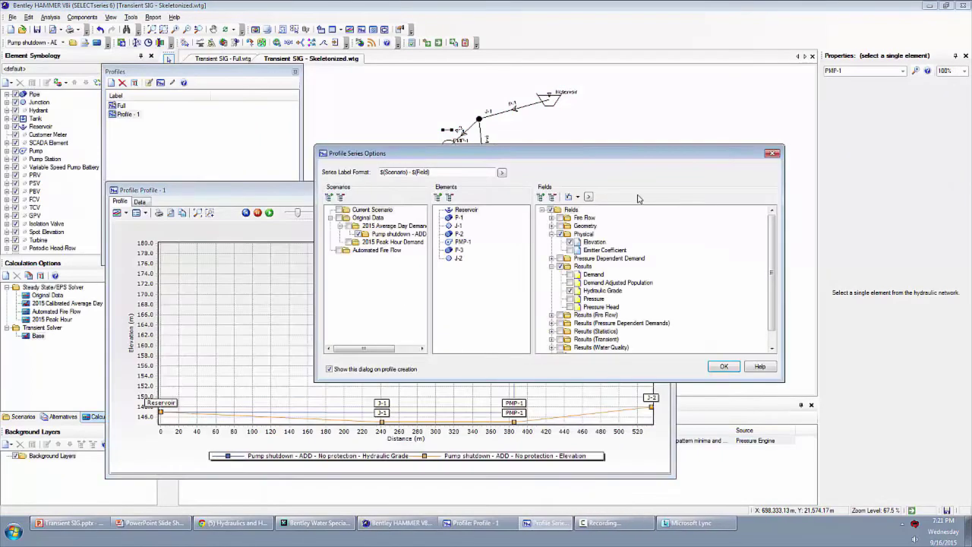
{"action": "left_click", "coordinate": [724, 366]}
{"action": "left_click", "coordinate": [666, 191]}
- Rename the reservoir-to-J-2 profile as Pump detail and close the Profiles manager
{"action": "left_click", "coordinate": [134, 115]}
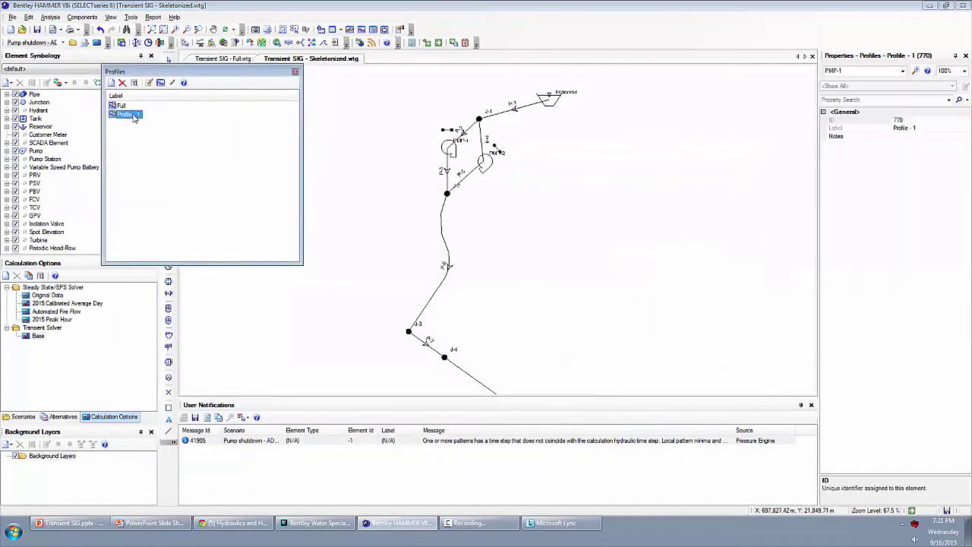
{"action": "left_click", "coordinate": [142, 115]}
{"action": "type", "text": "Pump detail"}
{"action": "key", "text": "Return"}
{"action": "scroll", "coordinate": [438, 250], "scroll_direction": "down", "scroll_amount": 3}
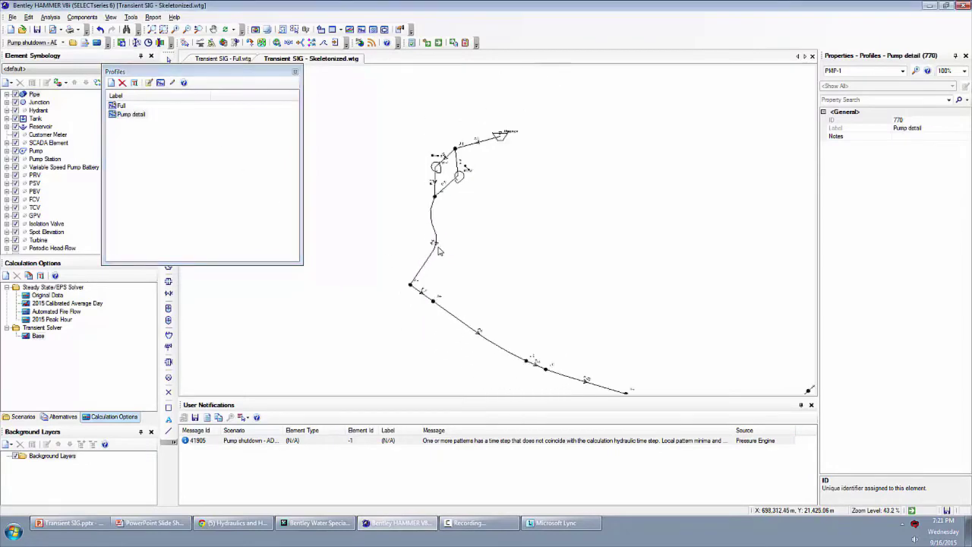
{"action": "scroll", "coordinate": [438, 250], "scroll_direction": "down", "scroll_amount": 1}
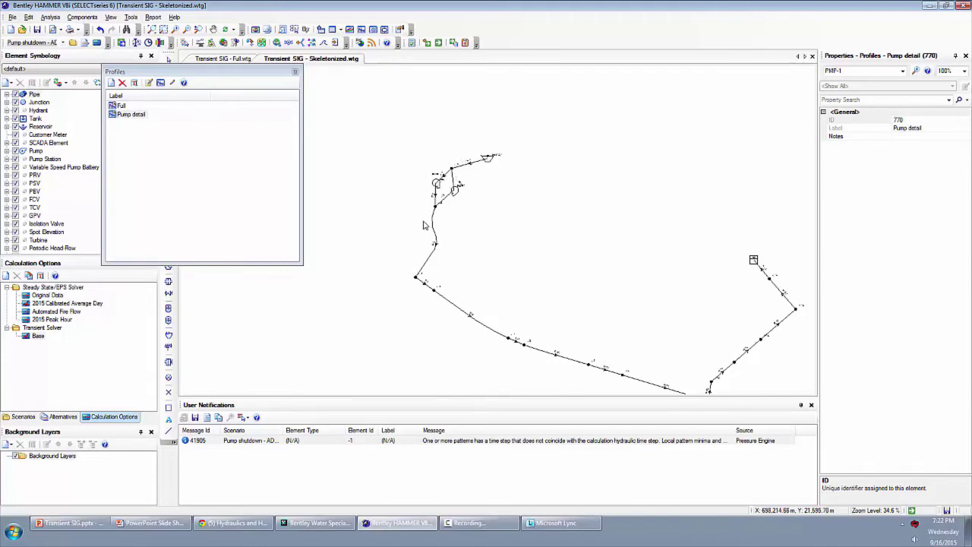
{"action": "left_click_drag", "start_coordinate": [422, 205], "coordinate": [318, 167]}
{"action": "left_click", "coordinate": [295, 73]}
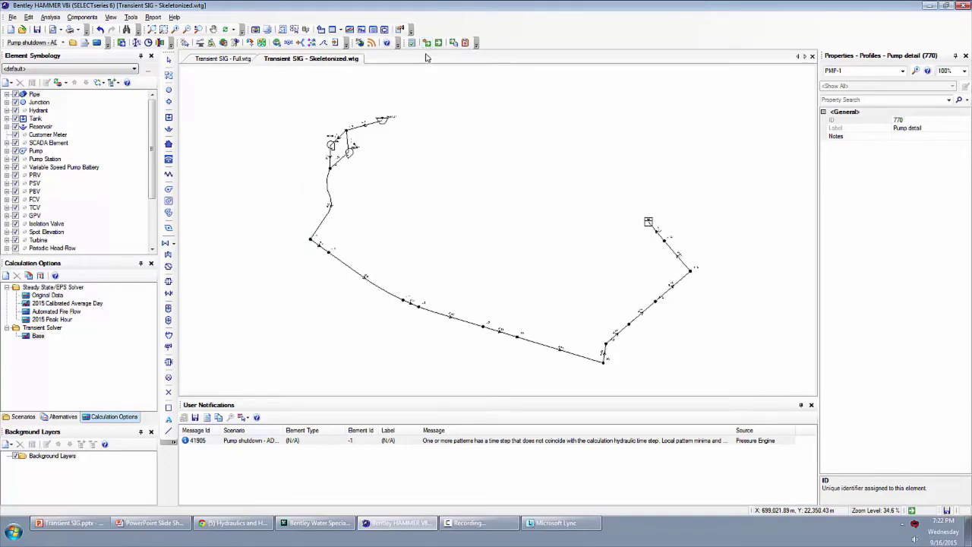
- Validate the pump shutdown scenario and dismiss the validation message
{"action": "left_click", "coordinate": [428, 42]}
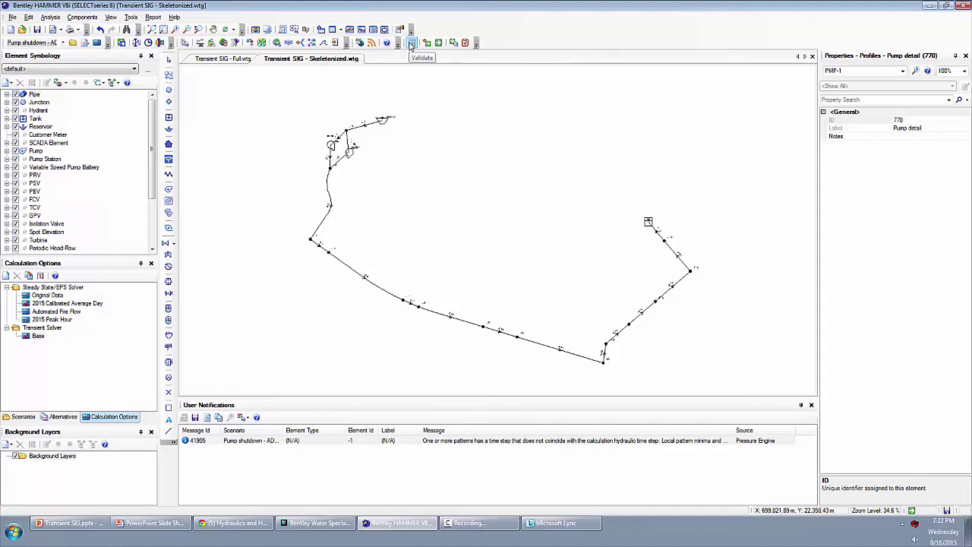
{"action": "left_click", "coordinate": [411, 44]}
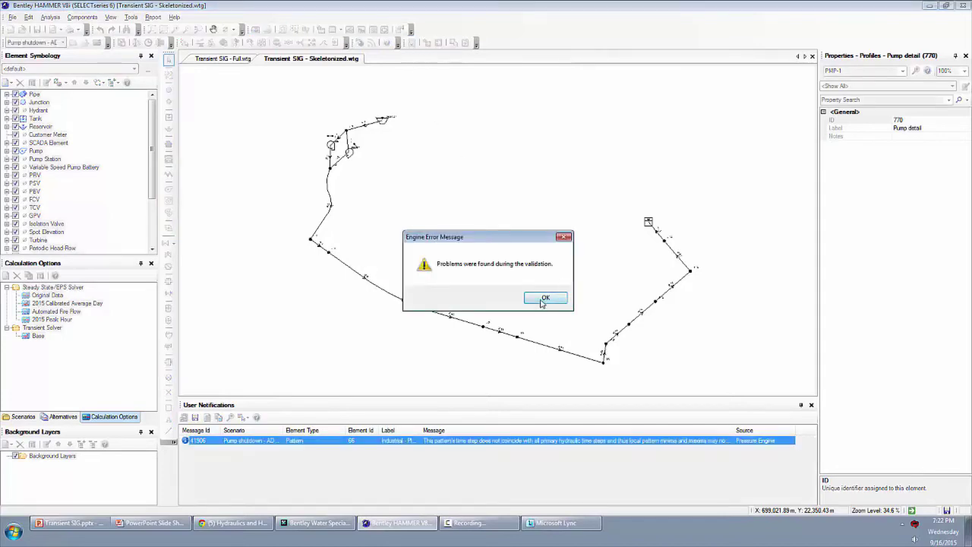
{"action": "left_click", "coordinate": [542, 299]}
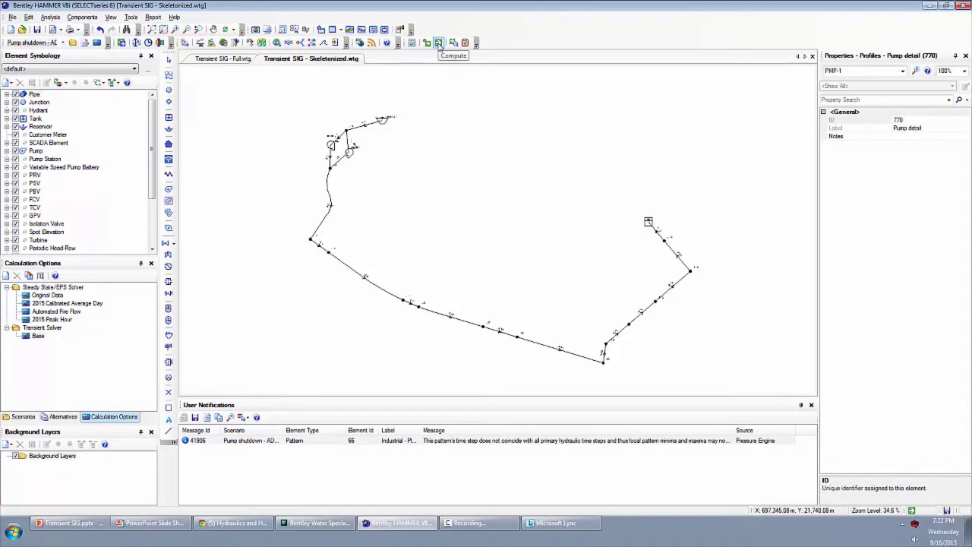
- Compute the transient simulation, review the extreme pressures and heads in the Transient Calculation Summary, and close it
{"action": "left_click", "coordinate": [439, 44]}
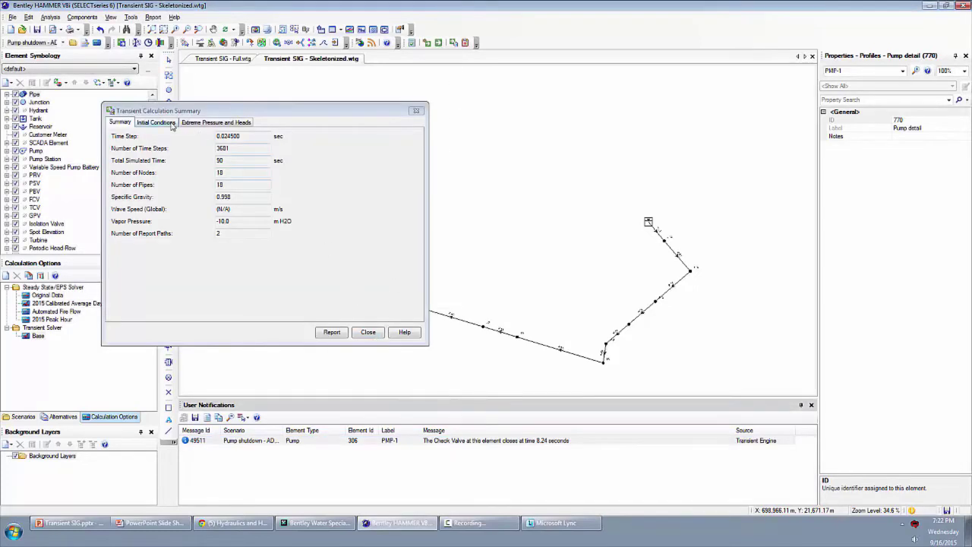
{"action": "left_click", "coordinate": [195, 123]}
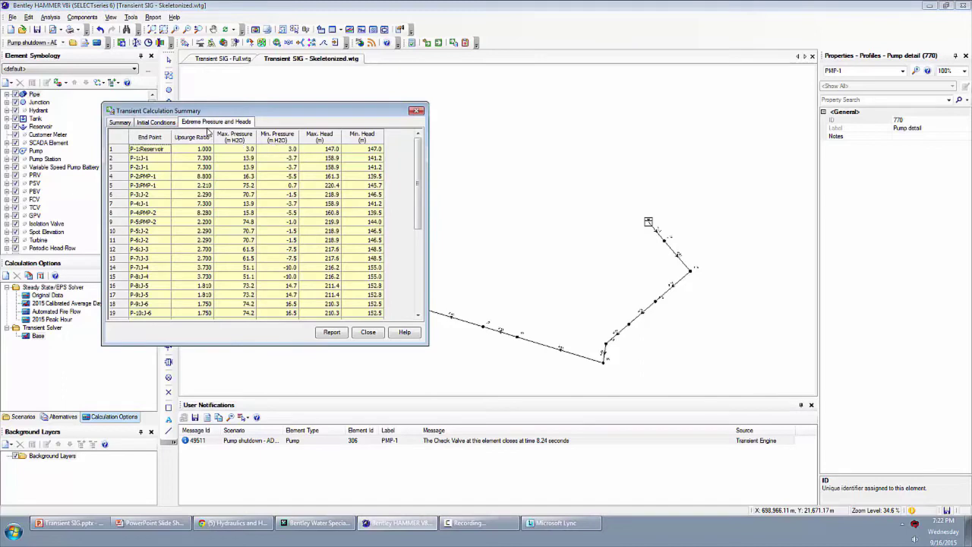
{"action": "left_click_drag", "start_coordinate": [417, 182], "coordinate": [420, 135]}
{"action": "left_click", "coordinate": [368, 332]}
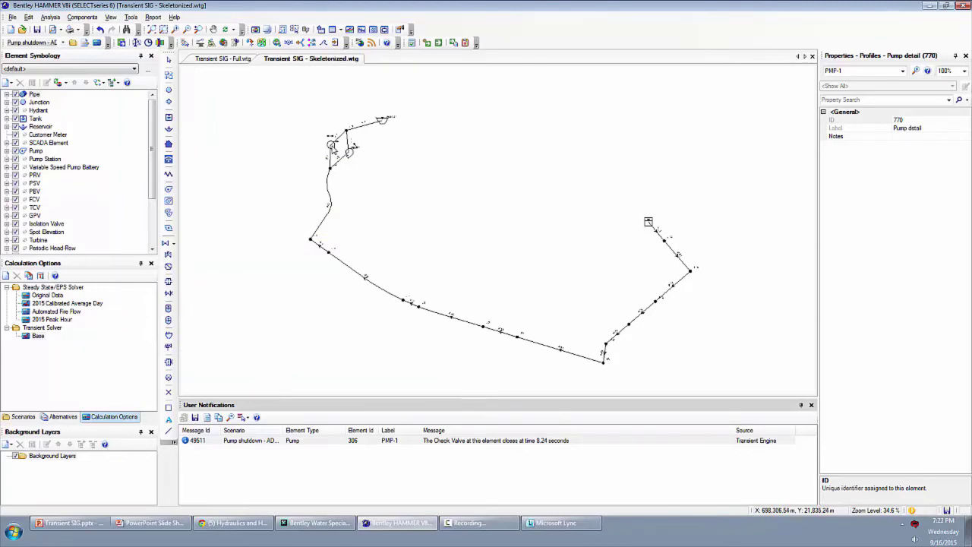
- Select pump PMP-1 in the drawing and open the Transient Results Viewer
{"action": "left_click", "coordinate": [332, 146]}
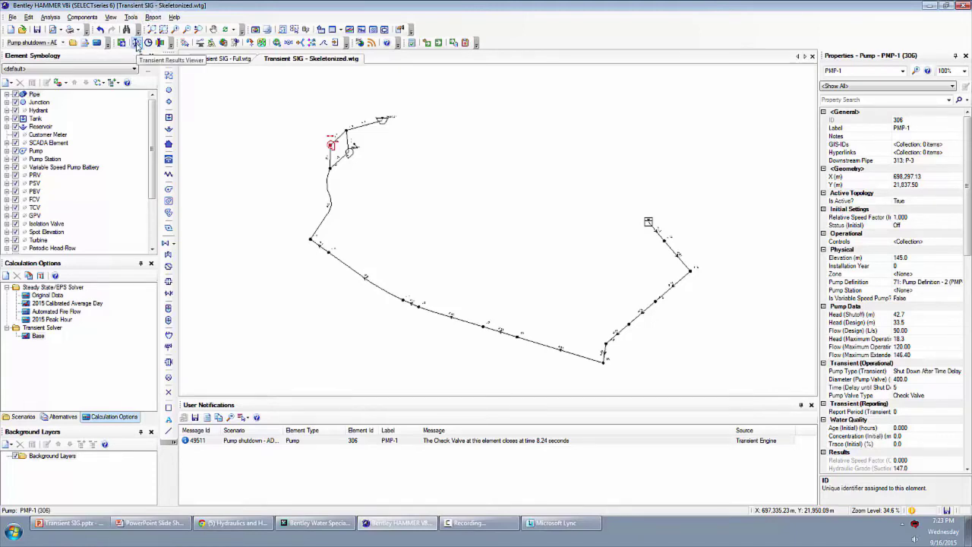
{"action": "left_click", "coordinate": [50, 17]}
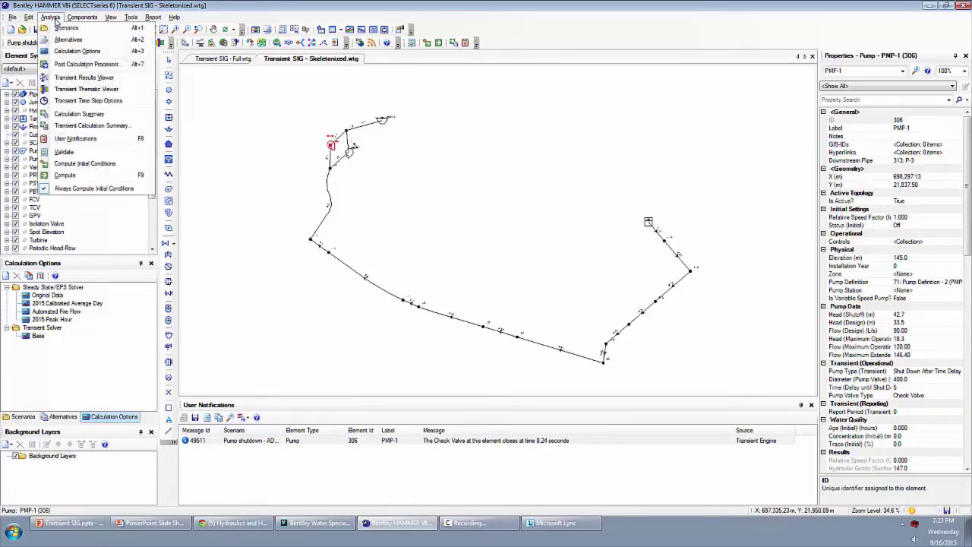
{"action": "left_click", "coordinate": [85, 77]}
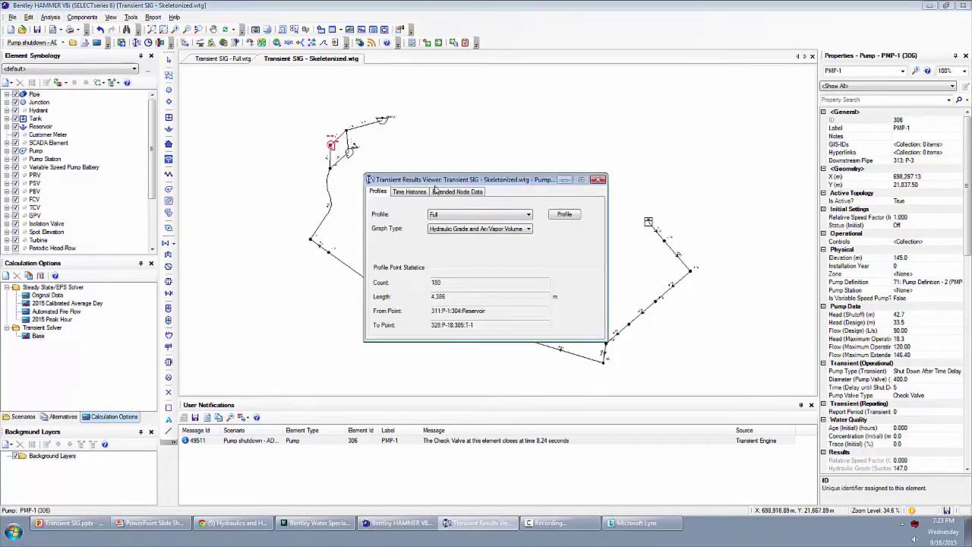
{"action": "left_click_drag", "start_coordinate": [433, 182], "coordinate": [327, 162]}
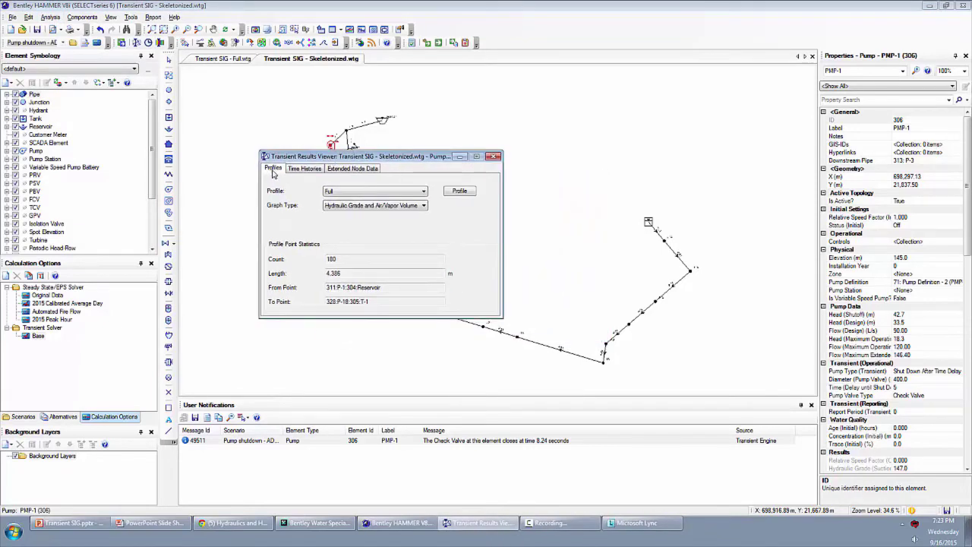
- Display the Hydraulic Grade and Air/Vapor Volume graph for the Full profile in a maximized window
{"action": "left_click", "coordinate": [349, 194]}
{"action": "left_click", "coordinate": [342, 201]}
{"action": "left_click", "coordinate": [344, 194]}
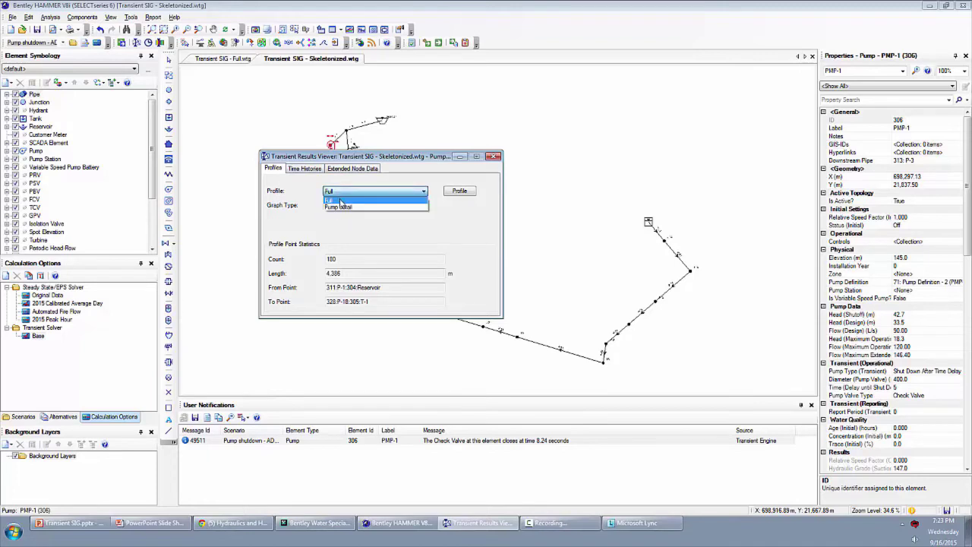
{"action": "left_click", "coordinate": [343, 200]}
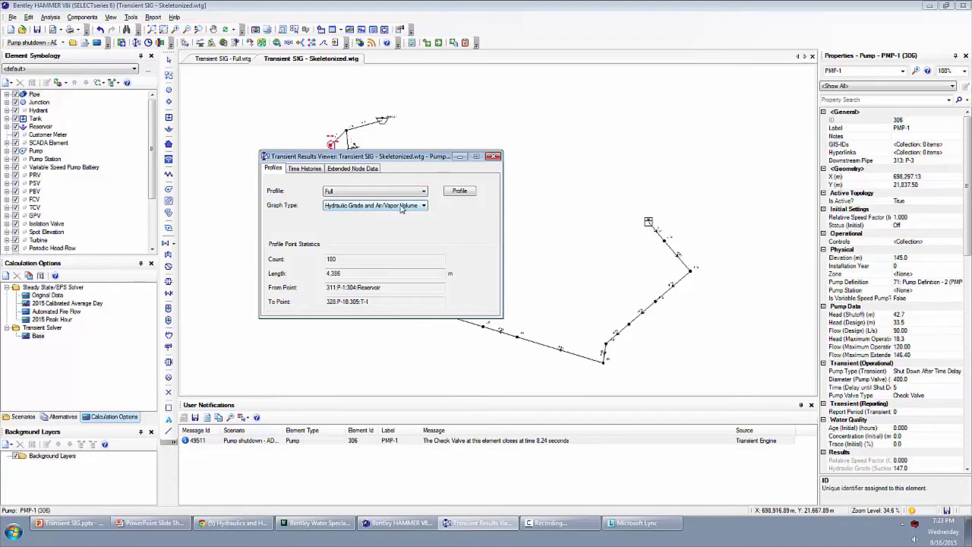
{"action": "left_click", "coordinate": [457, 192]}
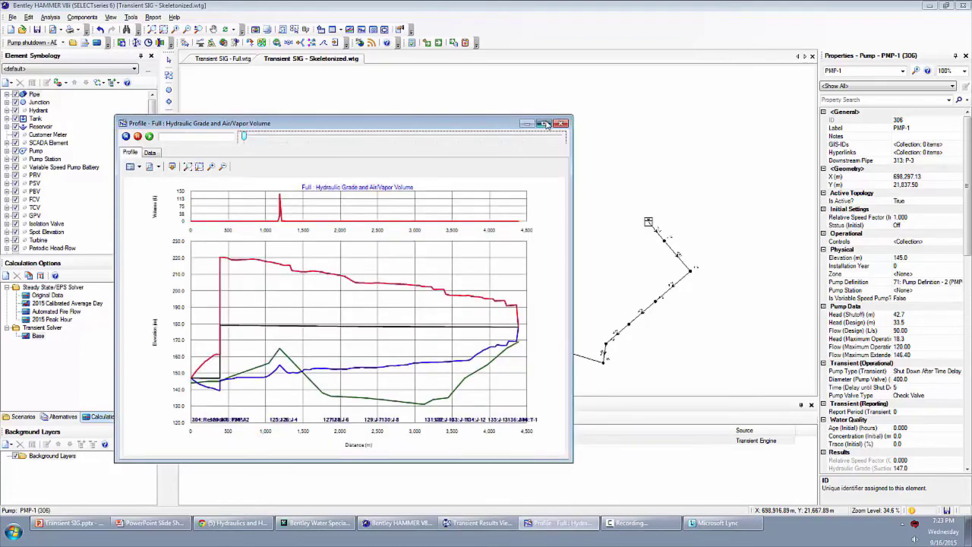
{"action": "left_click", "coordinate": [546, 123]}
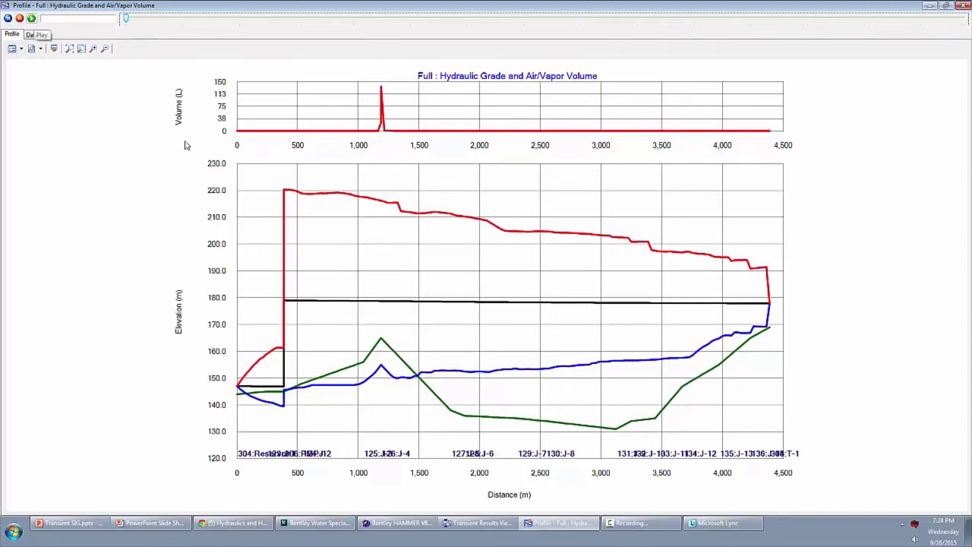
- Play the Full profile's transient animation, pause it, and advance the time gradually to about 14.4 seconds
{"action": "left_click", "coordinate": [32, 19]}
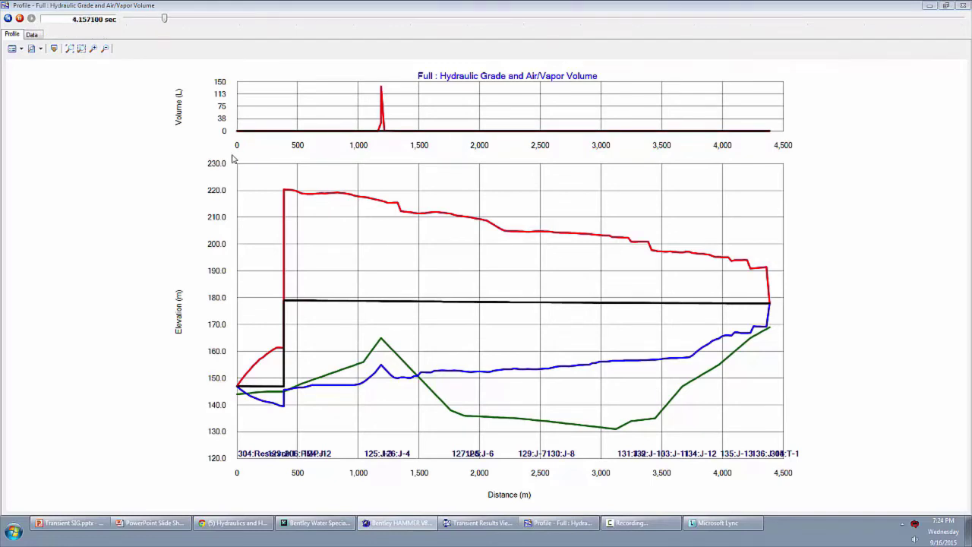
{"action": "left_click", "coordinate": [20, 19]}
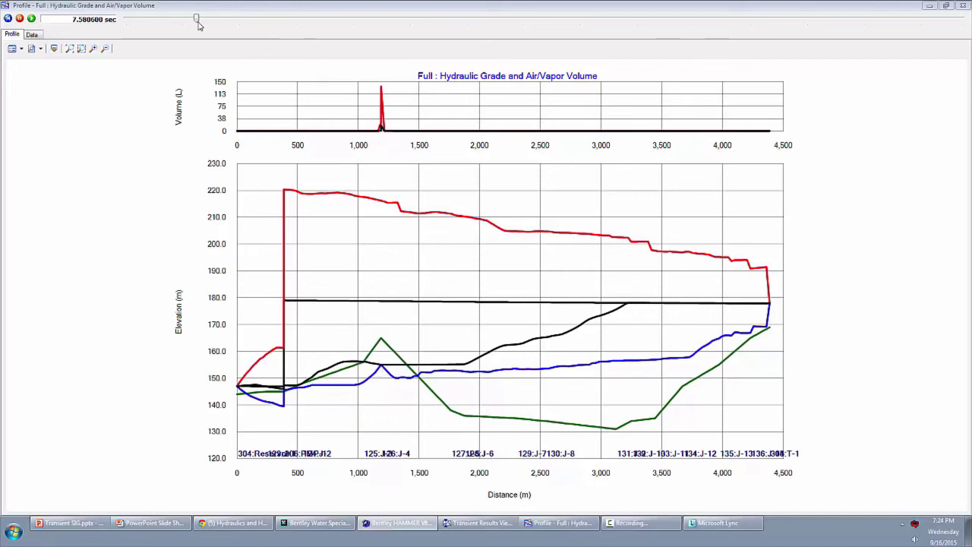
{"action": "left_click_drag", "start_coordinate": [198, 21], "coordinate": [211, 22]}
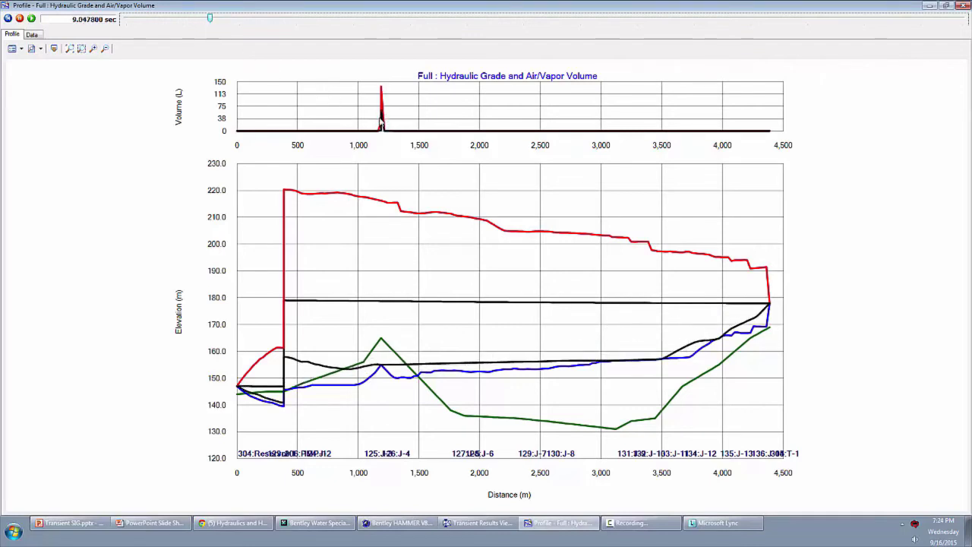
{"action": "left_click_drag", "start_coordinate": [212, 21], "coordinate": [214, 21]}
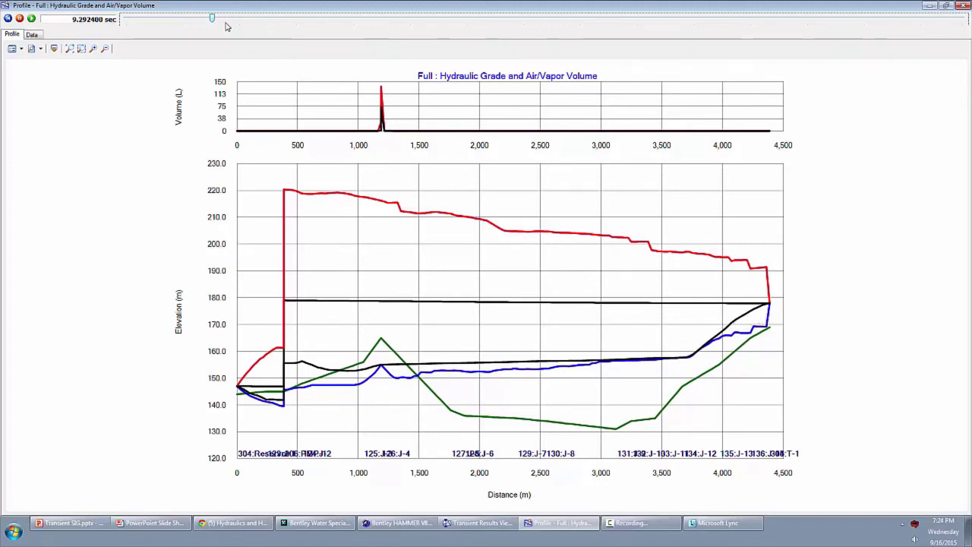
{"action": "left_click_drag", "start_coordinate": [215, 24], "coordinate": [240, 28]}
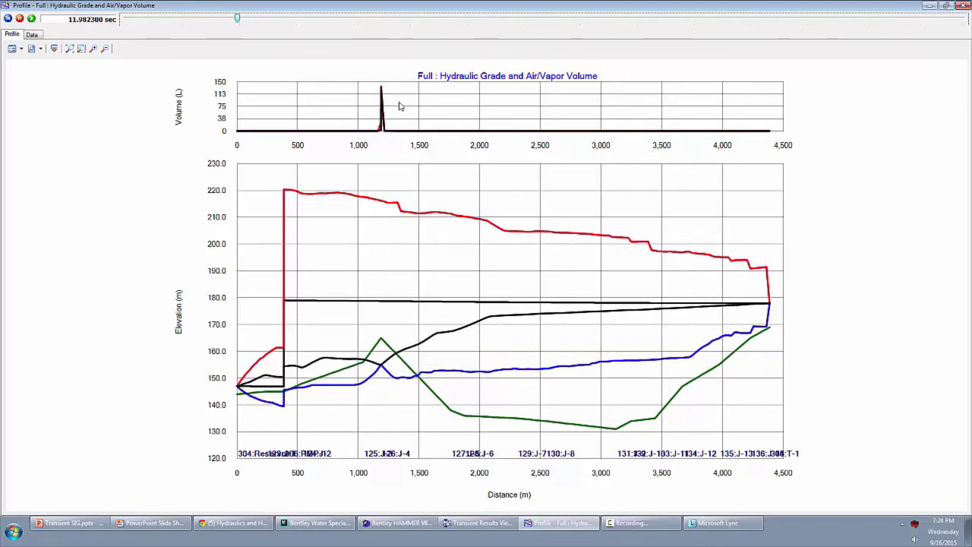
{"action": "left_click_drag", "start_coordinate": [237, 22], "coordinate": [261, 22]}
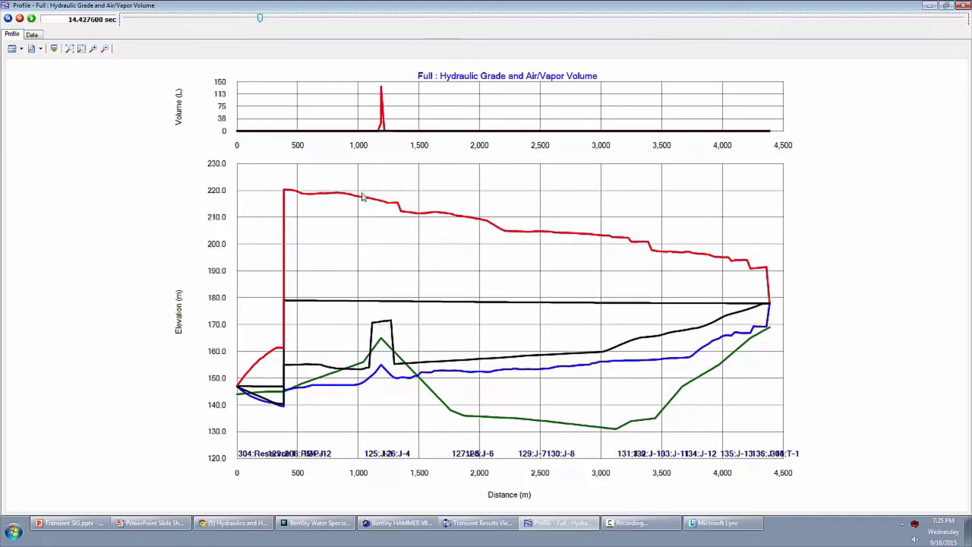
- Resume the profile animation, pause it at about 37 seconds, and close the graph and the Transient Results Viewer
{"action": "left_click", "coordinate": [31, 19]}
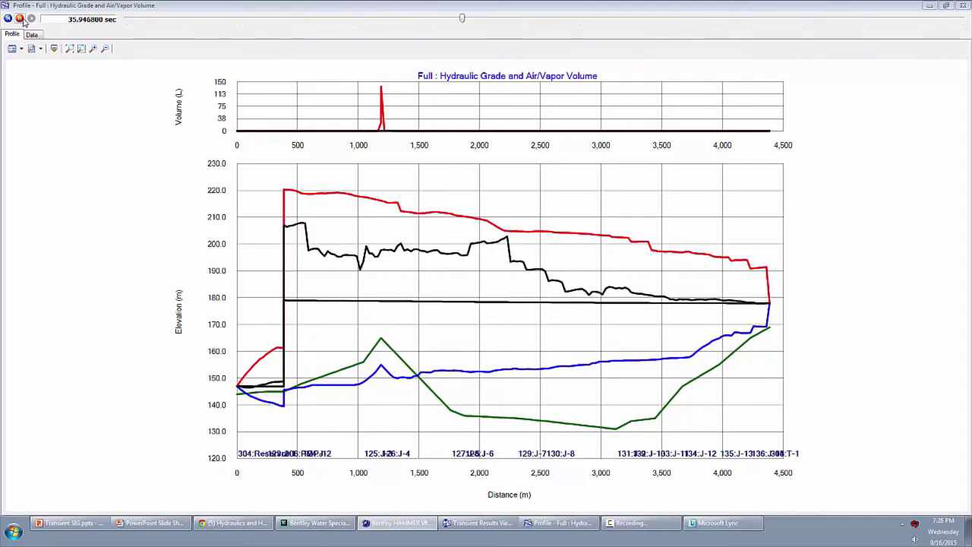
{"action": "left_click", "coordinate": [20, 18]}
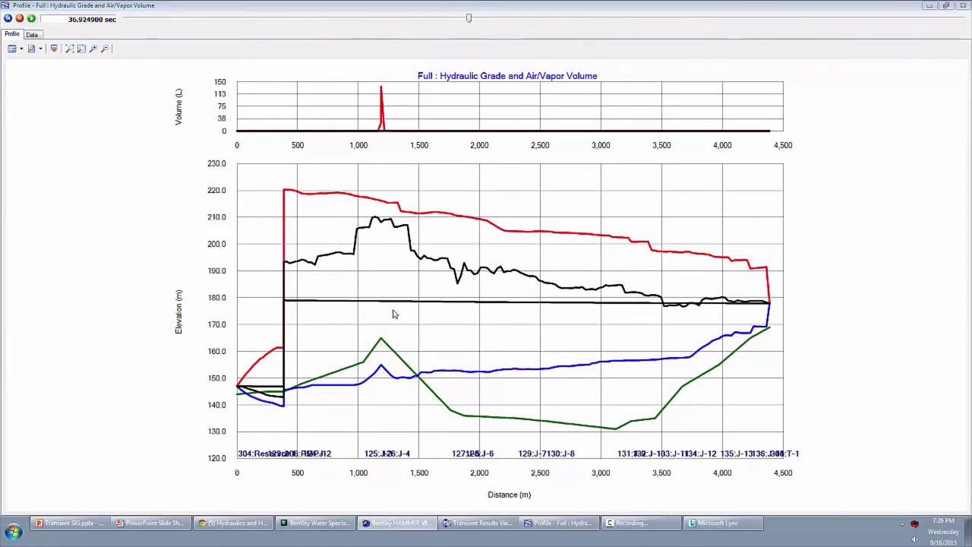
{"action": "left_click", "coordinate": [962, 5]}
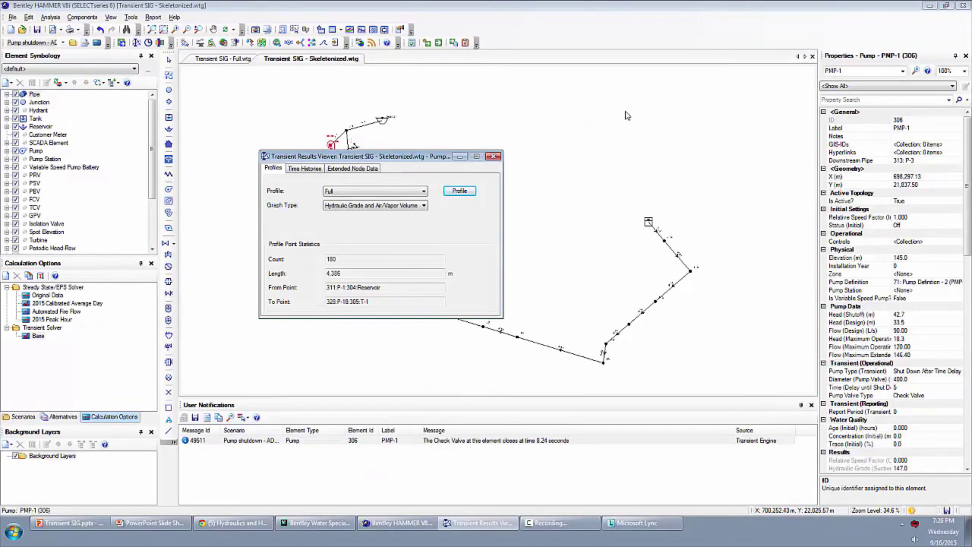
{"action": "left_click", "coordinate": [495, 157]}
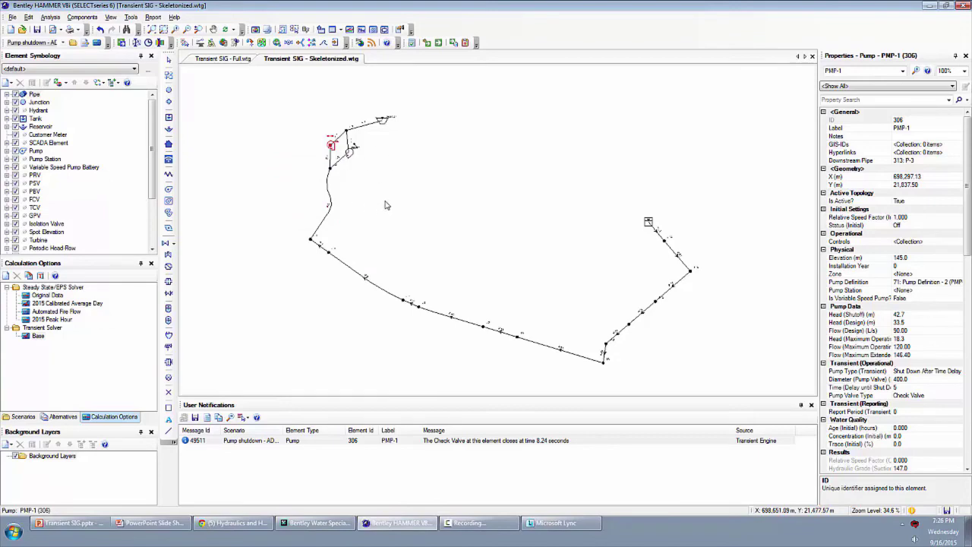
- Switch to the Transient SIG - Full.wtg model and examine the layout of the full network
{"action": "left_click", "coordinate": [223, 58]}
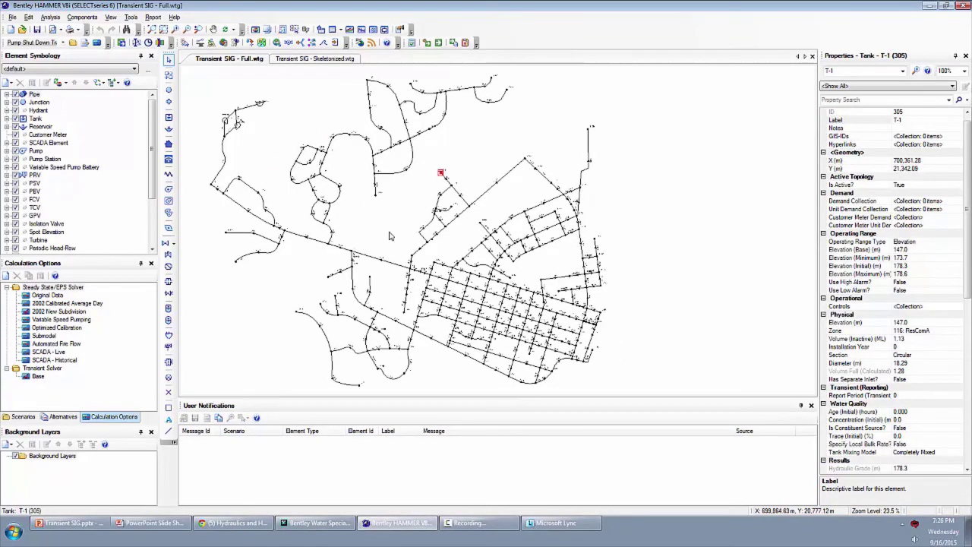
{"action": "left_click_drag", "start_coordinate": [395, 238], "coordinate": [408, 229]}
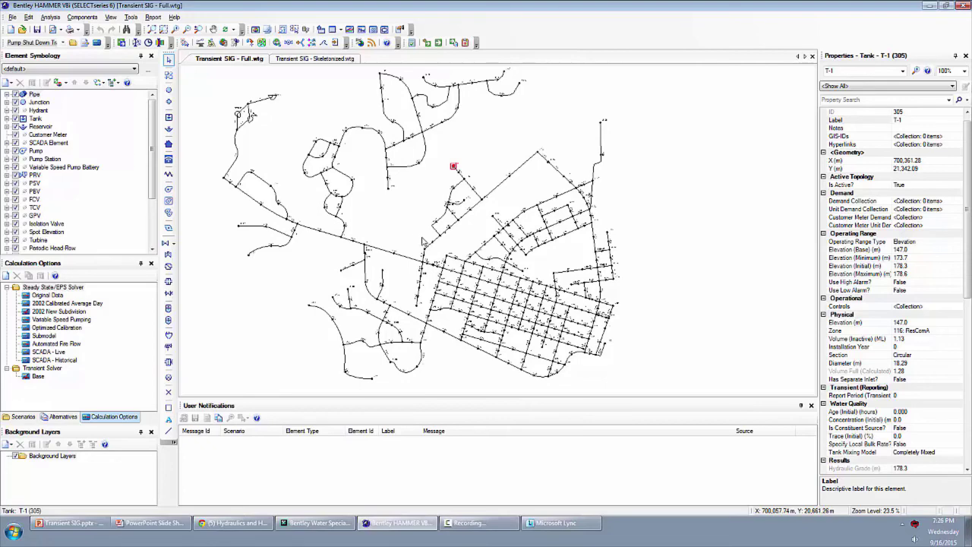
{"action": "left_click_drag", "start_coordinate": [421, 238], "coordinate": [410, 226]}
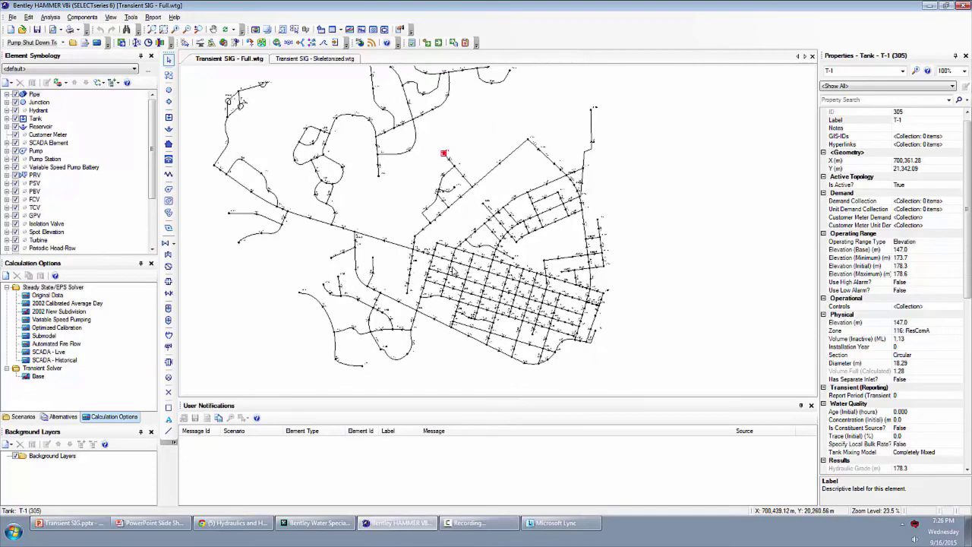
- Inspect the properties of pipe P-63 in the street grid, P-239 in the southwestern loop and P-218 on the eastern branch
{"action": "scroll", "coordinate": [458, 278], "scroll_direction": "up", "scroll_amount": 2}
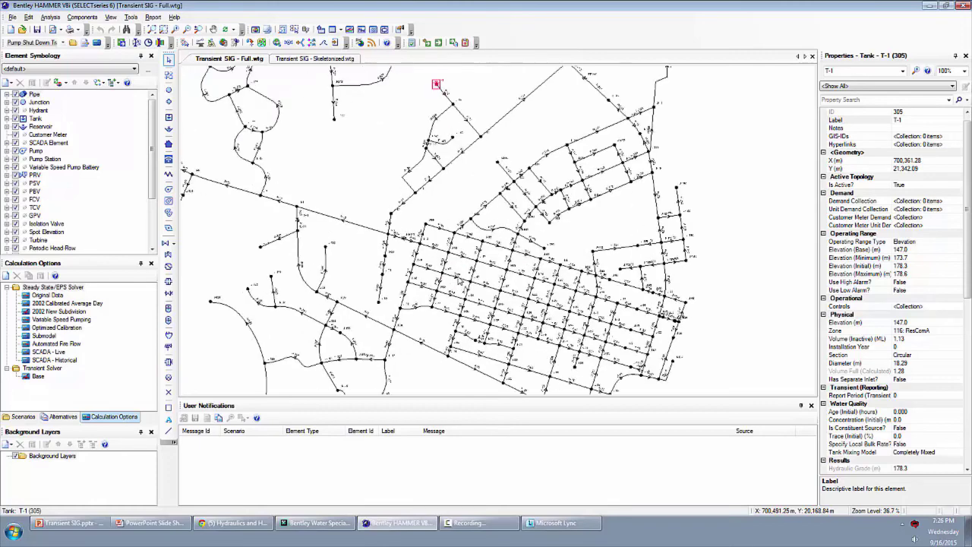
{"action": "scroll", "coordinate": [458, 278], "scroll_direction": "up", "scroll_amount": 1}
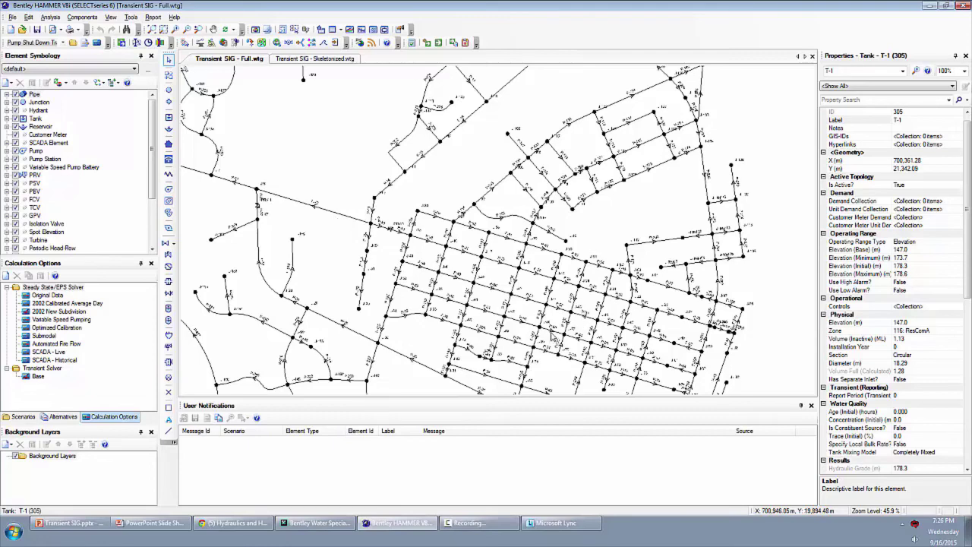
{"action": "left_click", "coordinate": [554, 327]}
{"action": "left_click_drag", "start_coordinate": [554, 326], "coordinate": [564, 215]}
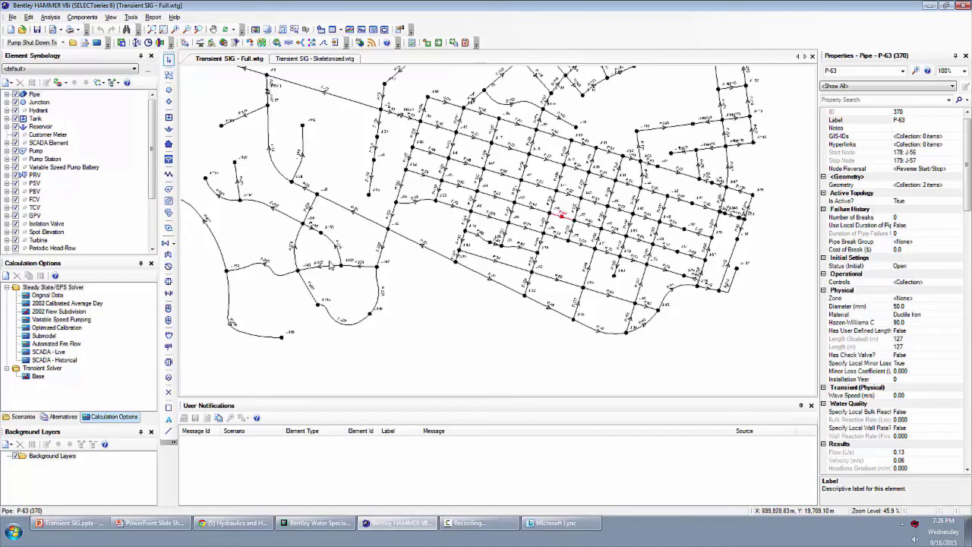
{"action": "left_click", "coordinate": [315, 268]}
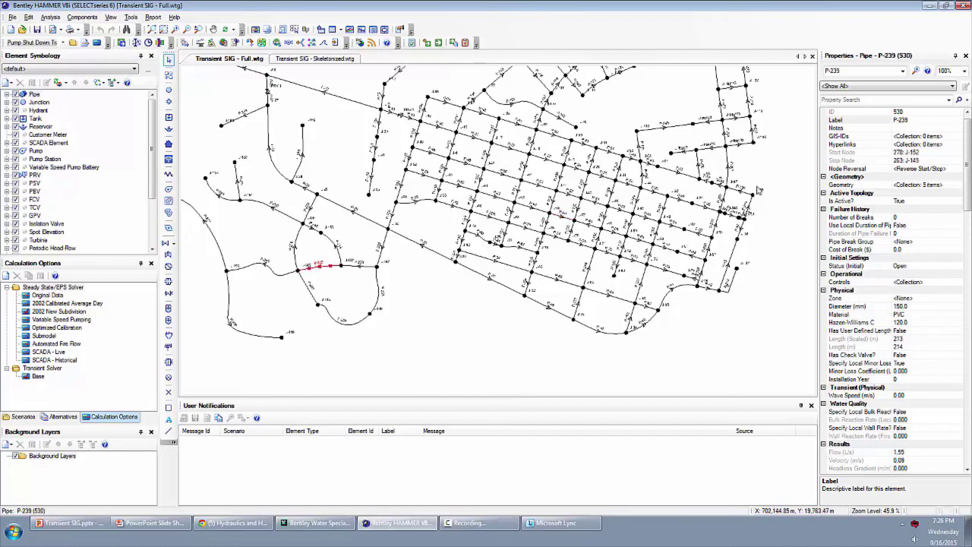
{"action": "left_click", "coordinate": [748, 103]}
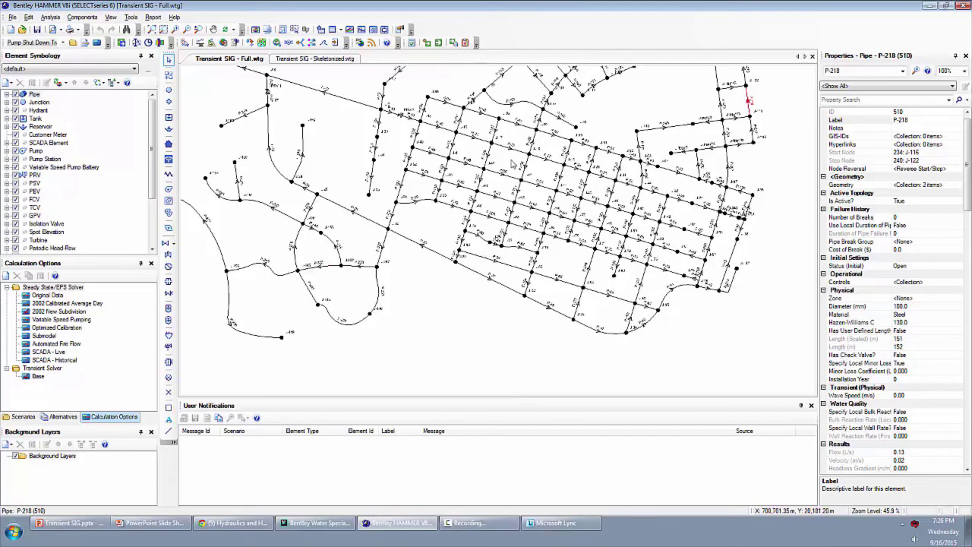
- Select pipe P-234 in the southwestern loop and examine its flow and headloss results
{"action": "left_click_drag", "start_coordinate": [514, 164], "coordinate": [445, 276]}
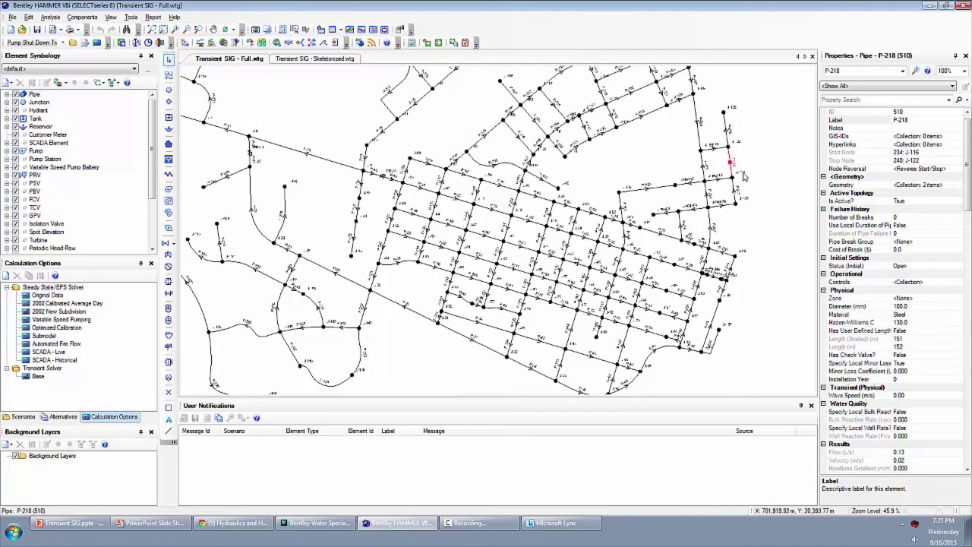
{"action": "left_click_drag", "start_coordinate": [479, 305], "coordinate": [524, 245]}
{"action": "scroll", "coordinate": [458, 269], "scroll_direction": "up", "scroll_amount": 2}
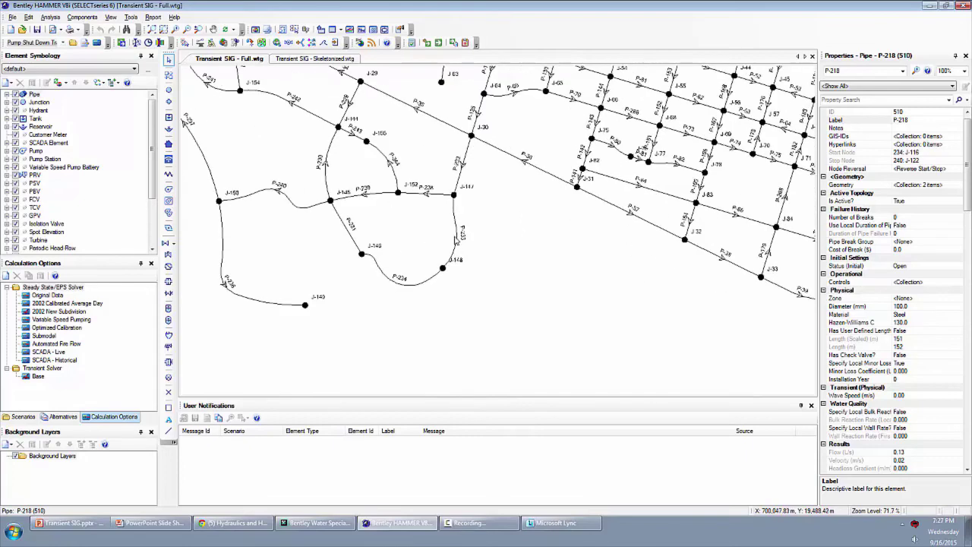
{"action": "left_click", "coordinate": [457, 237]}
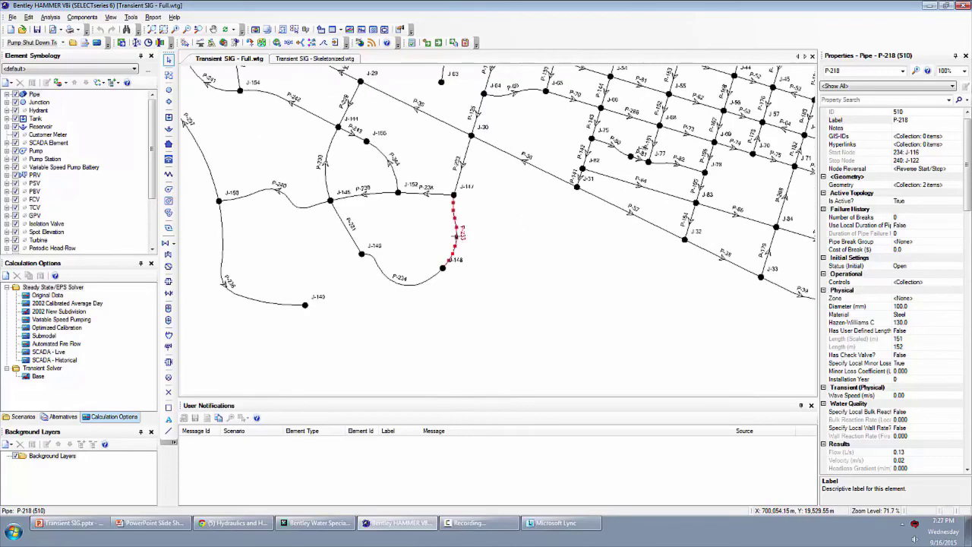
{"action": "left_click", "coordinate": [426, 284]}
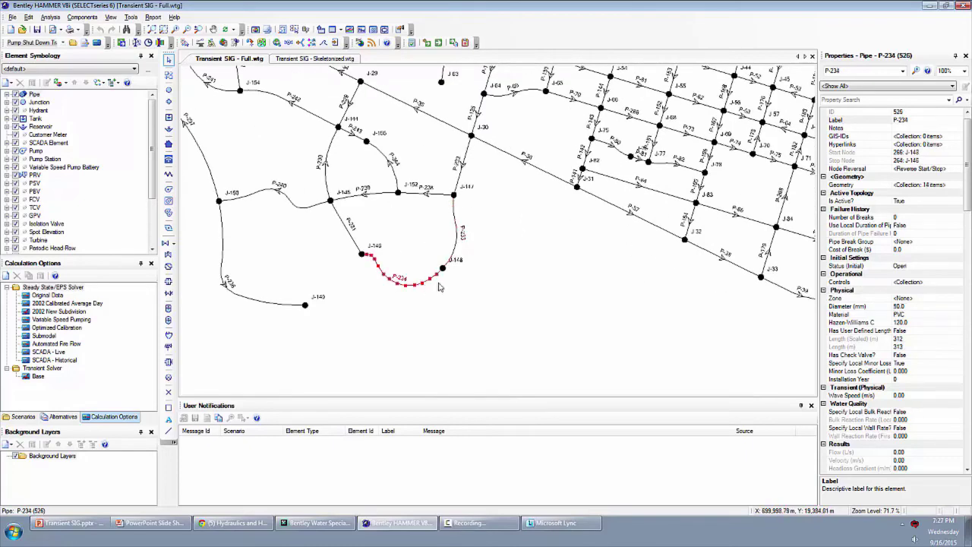
{"action": "left_click", "coordinate": [862, 452]}
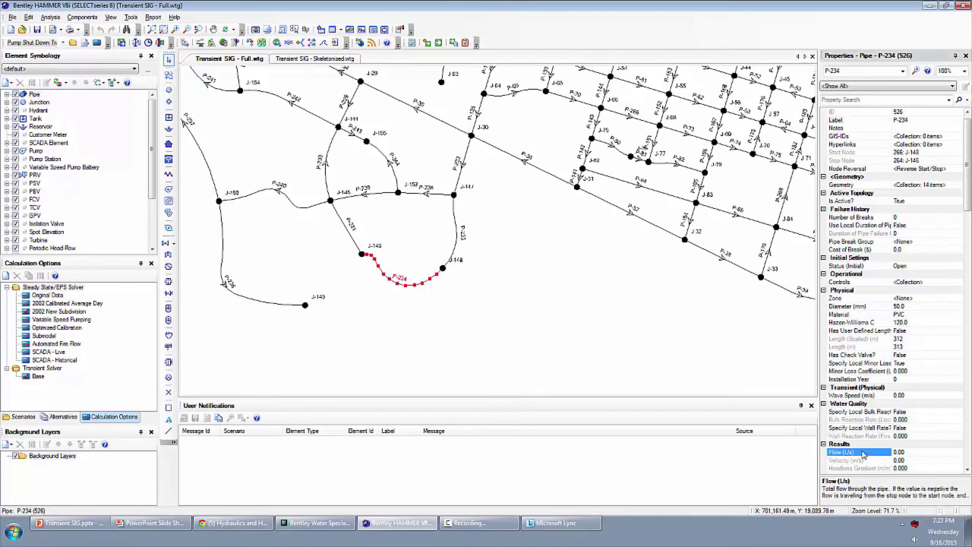
{"action": "scroll", "coordinate": [862, 454], "scroll_direction": "down", "scroll_amount": 1}
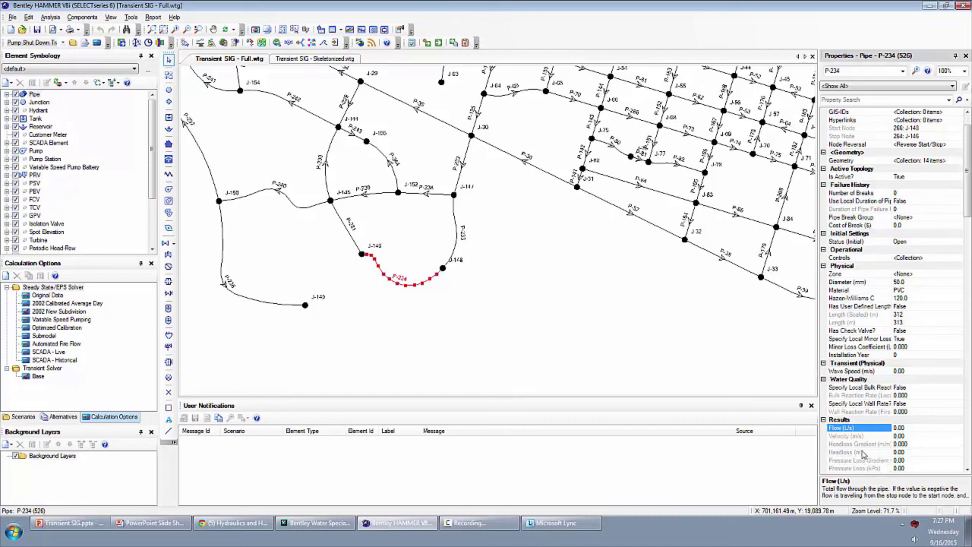
{"action": "left_click", "coordinate": [863, 452]}
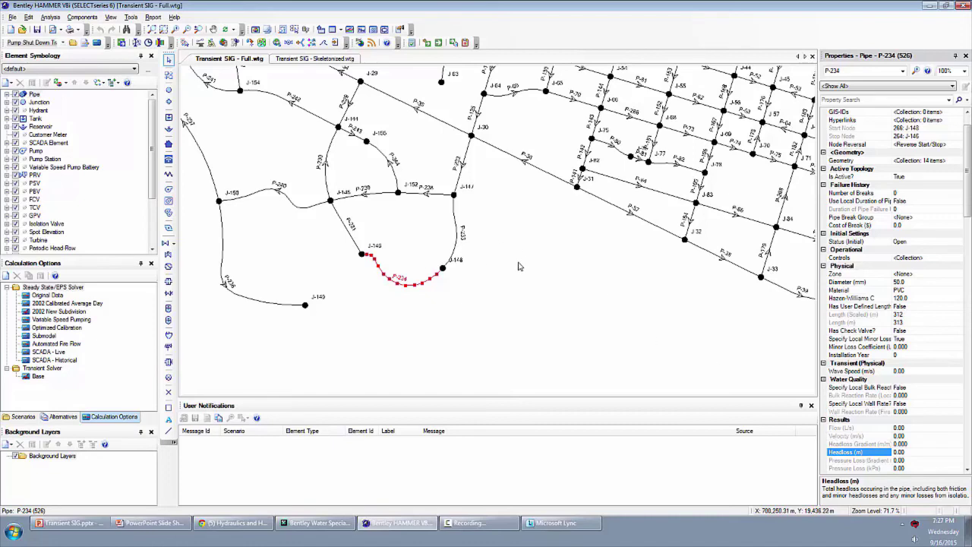
- Set Modulate Valve During Transient to True for PRV-3 and view the Opening Rate Coefficient description
{"action": "left_click_drag", "start_coordinate": [504, 193], "coordinate": [495, 244]}
{"action": "scroll", "coordinate": [497, 293], "scroll_direction": "down", "scroll_amount": 4}
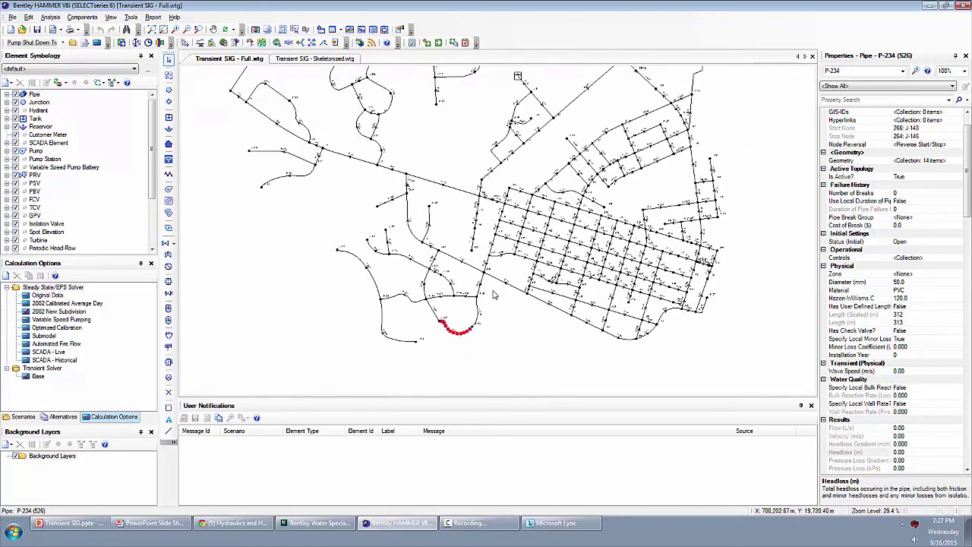
{"action": "left_click", "coordinate": [497, 308]}
{"action": "scroll", "coordinate": [473, 210], "scroll_direction": "up", "scroll_amount": 6}
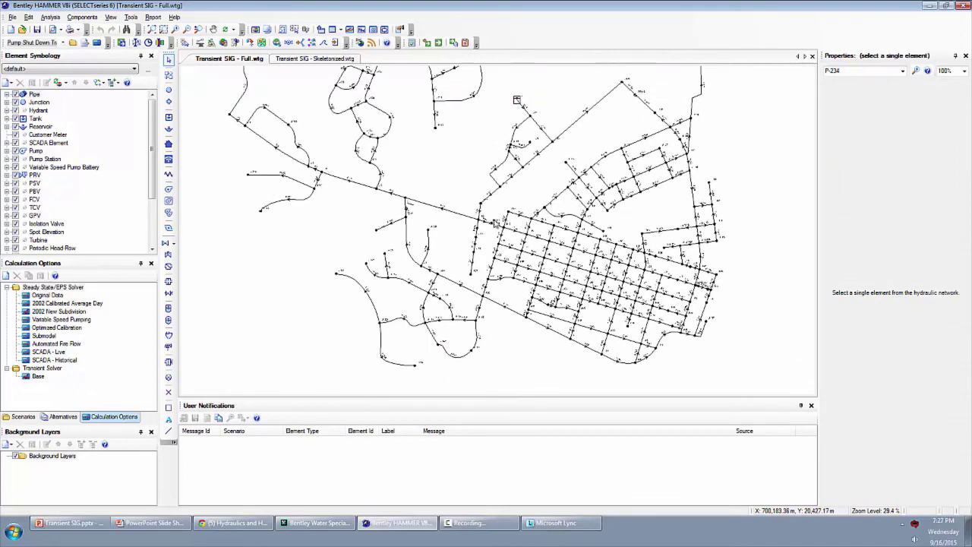
{"action": "left_click", "coordinate": [488, 227]}
{"action": "left_click_drag", "start_coordinate": [489, 230], "coordinate": [556, 189]}
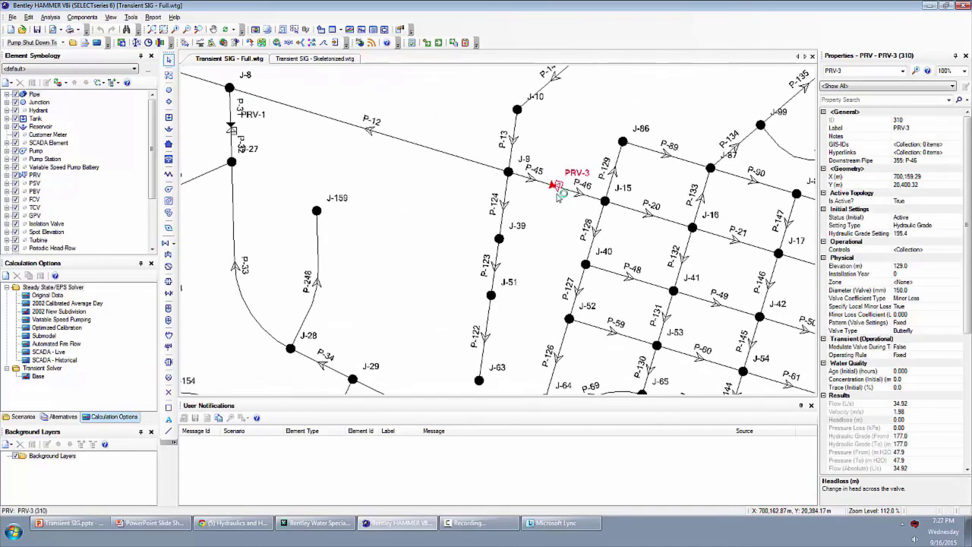
{"action": "left_click", "coordinate": [959, 347]}
{"action": "left_click", "coordinate": [959, 347]}
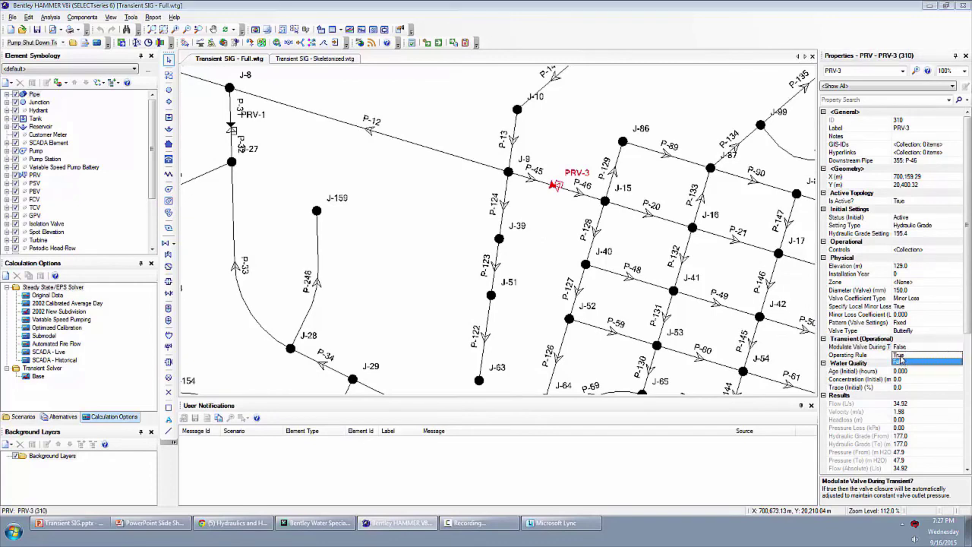
{"action": "left_click", "coordinate": [902, 360]}
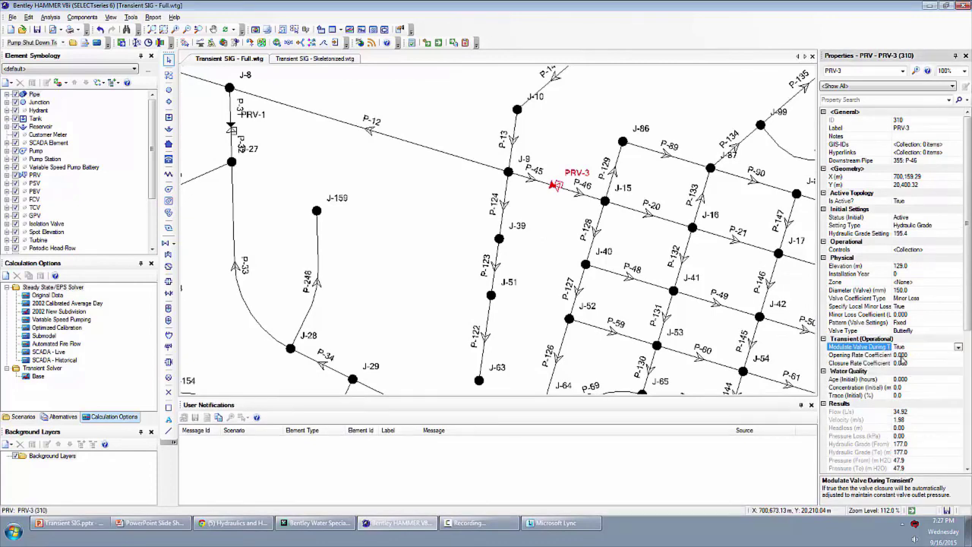
{"action": "left_click", "coordinate": [854, 355]}
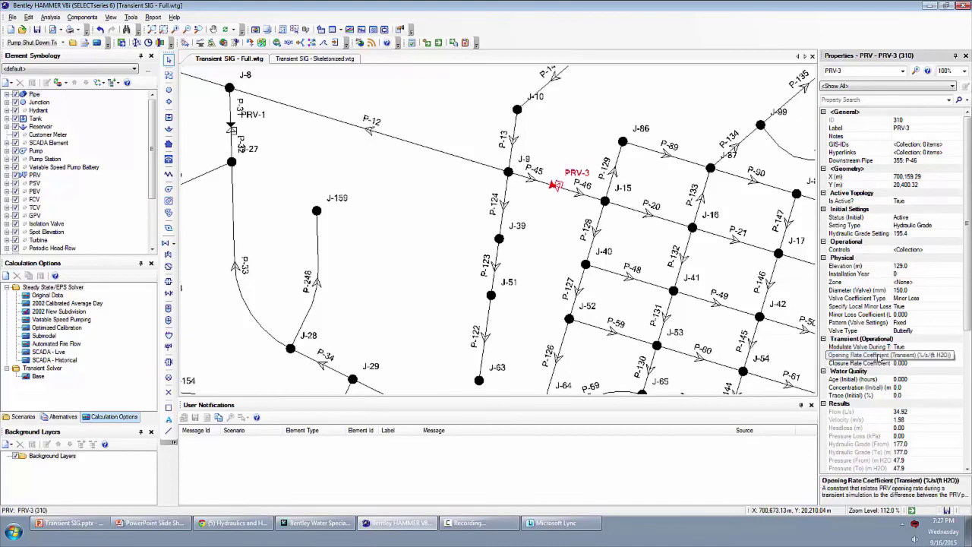
- Set PRV-3's Modulate Valve During Transient option back to False
{"action": "key", "text": "Up"}
{"action": "key", "text": "alt+Down"}
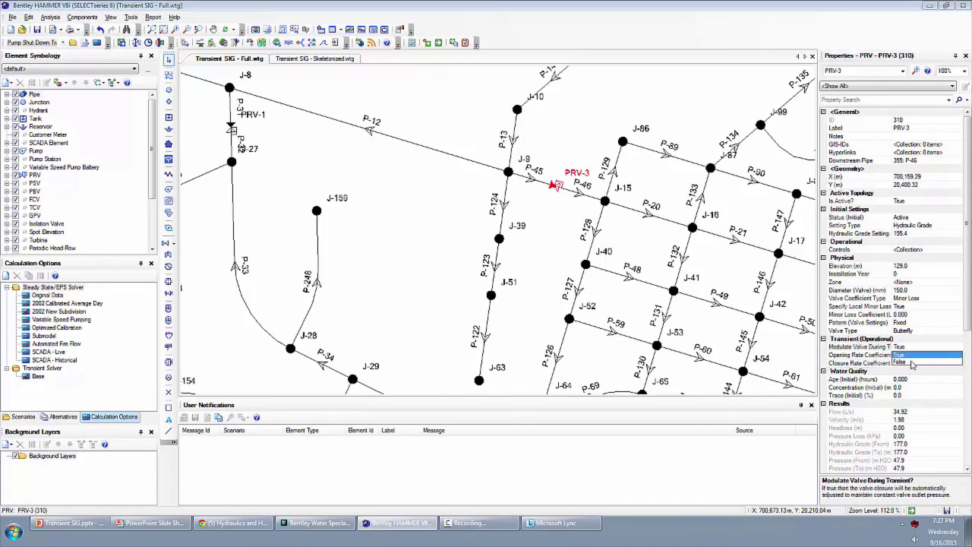
{"action": "key", "text": "Up"}
{"action": "key", "text": "Return"}
- Trace the main route from the pump to the tank, checking the properties of PMP-1 and pipes P-10 and P-18
{"action": "scroll", "coordinate": [563, 215], "scroll_direction": "down", "scroll_amount": 5}
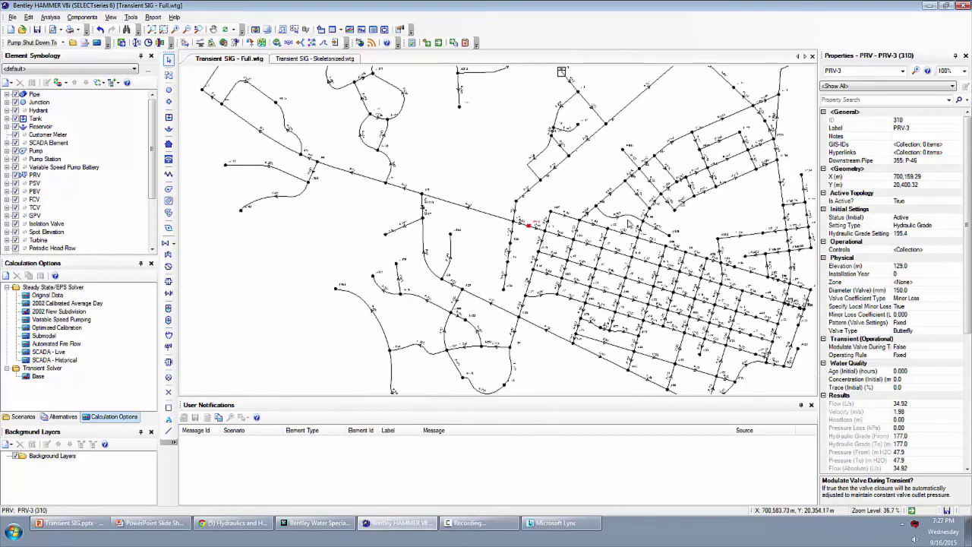
{"action": "scroll", "coordinate": [563, 214], "scroll_direction": "down", "scroll_amount": 1}
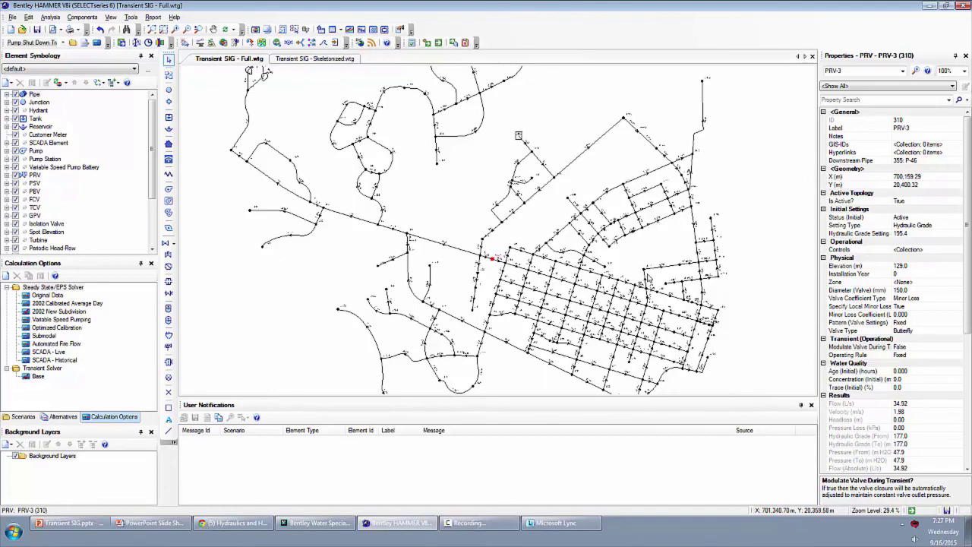
{"action": "left_click_drag", "start_coordinate": [640, 343], "coordinate": [643, 311]}
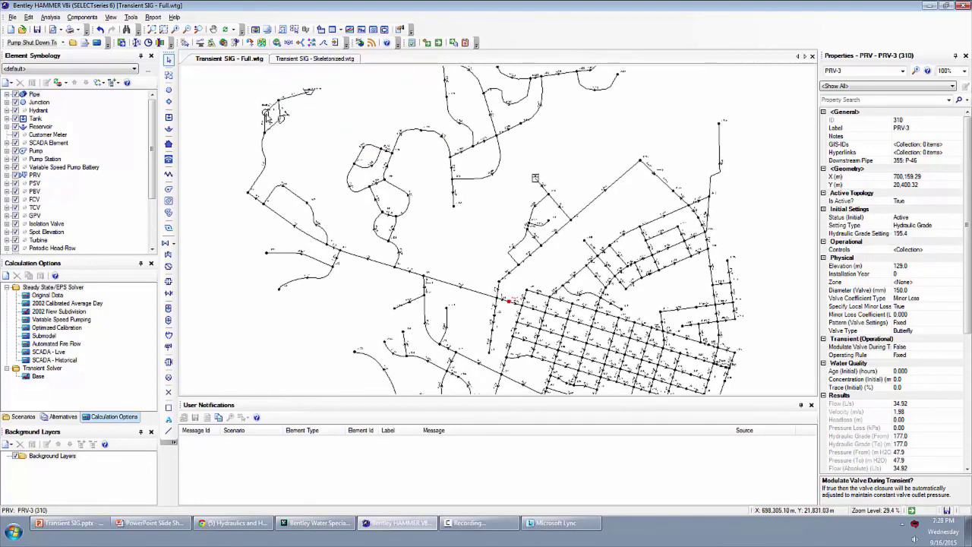
{"action": "left_click", "coordinate": [266, 114]}
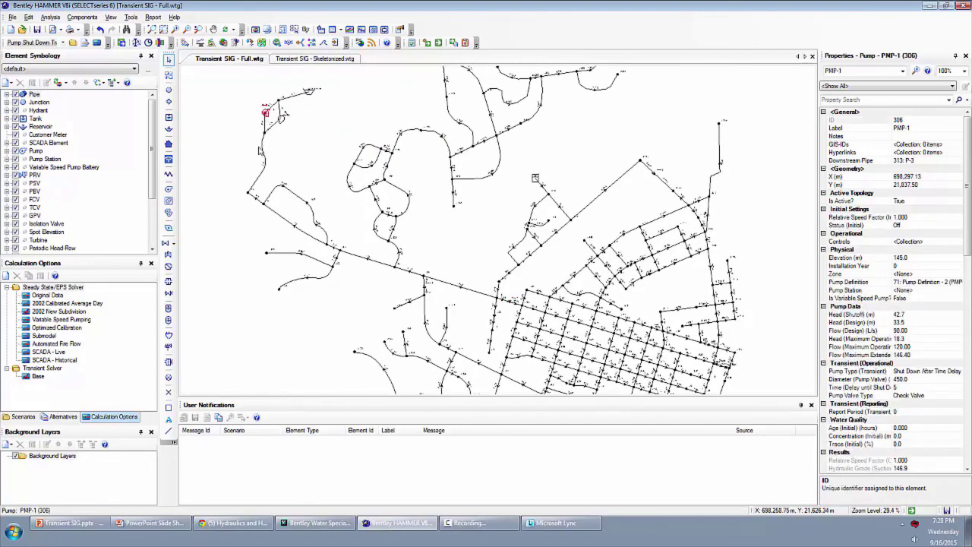
{"action": "left_click", "coordinate": [280, 217]}
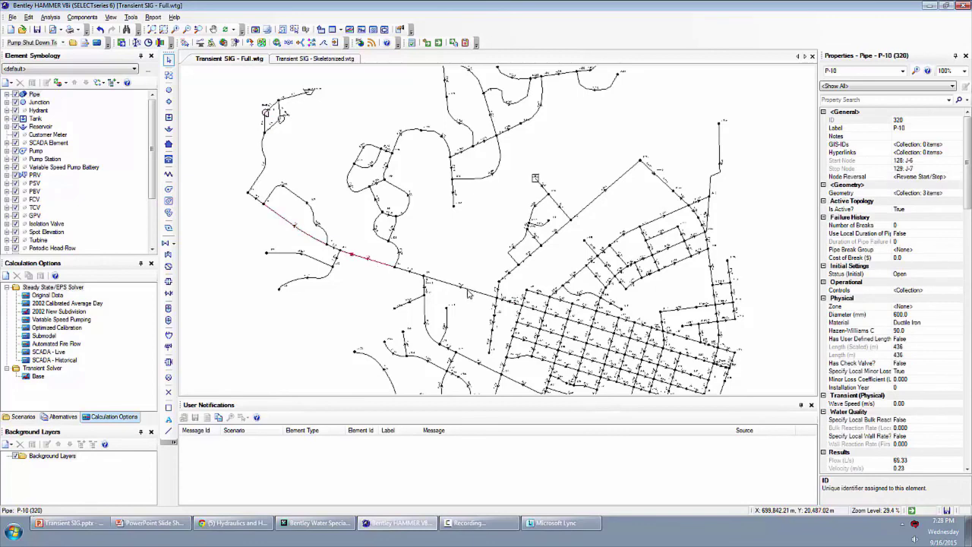
{"action": "left_click", "coordinate": [553, 236]}
{"action": "left_click", "coordinate": [541, 188]}
- Check the properties of the smaller distribution pipes P-78 and P-67 in the southeastern street grid
{"action": "left_click_drag", "start_coordinate": [417, 266], "coordinate": [364, 176]}
{"action": "scroll", "coordinate": [554, 292], "scroll_direction": "up", "scroll_amount": 3}
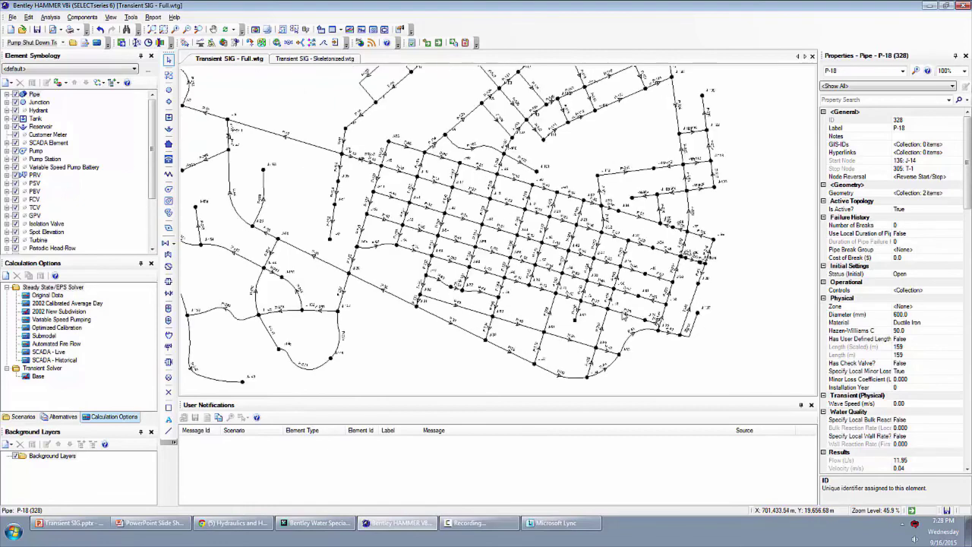
{"action": "left_click", "coordinate": [624, 313]}
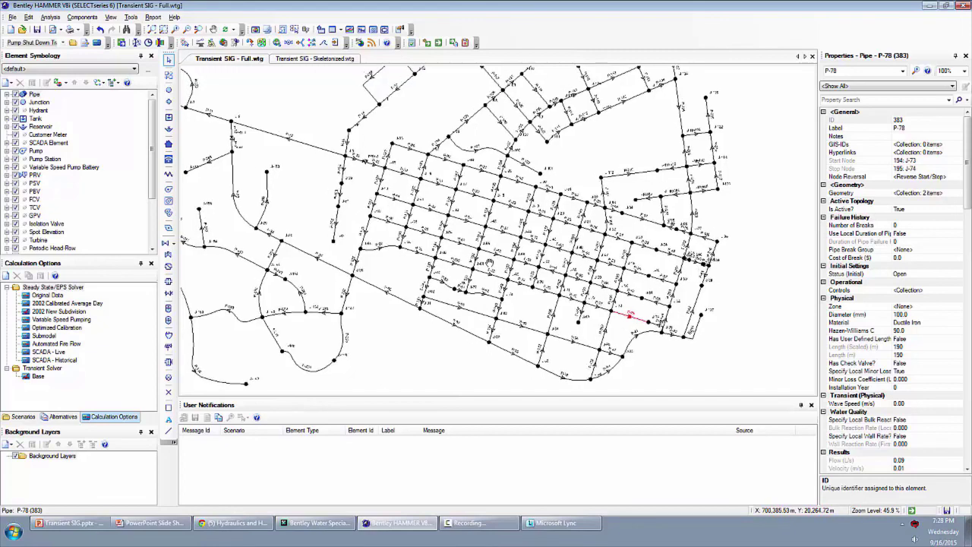
{"action": "left_click_drag", "start_coordinate": [426, 204], "coordinate": [605, 308]}
{"action": "scroll", "coordinate": [605, 308], "scroll_direction": "down", "scroll_amount": 1}
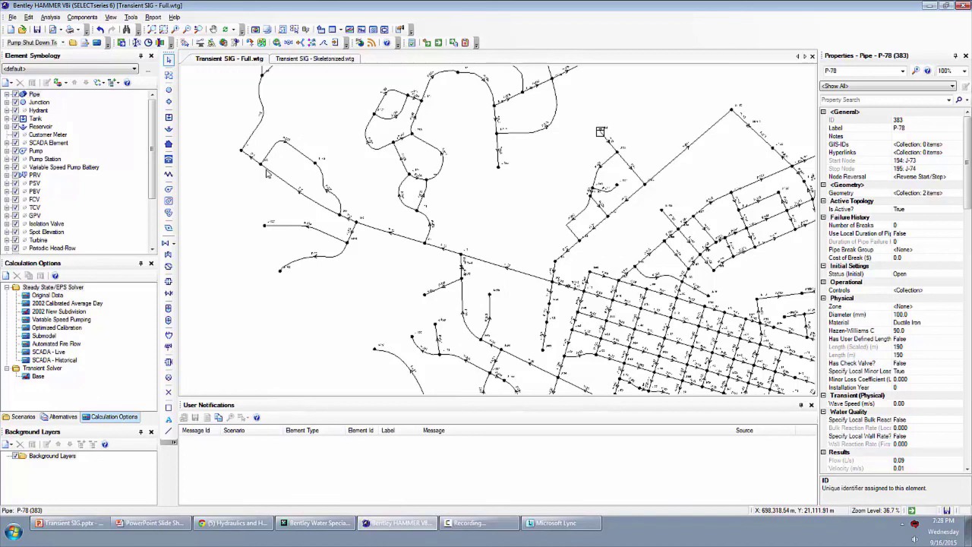
{"action": "scroll", "coordinate": [425, 228], "scroll_direction": "down", "scroll_amount": 1}
{"action": "scroll", "coordinate": [612, 277], "scroll_direction": "up", "scroll_amount": 1}
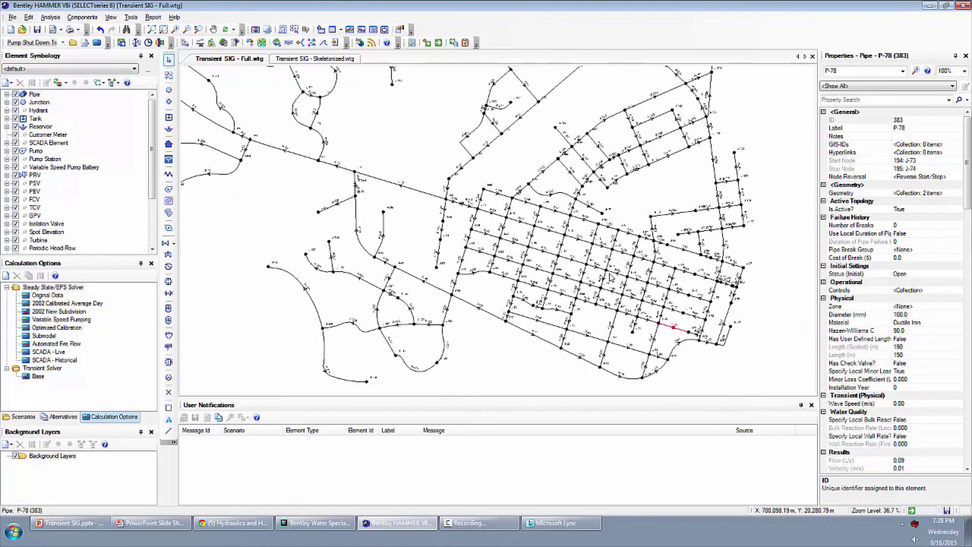
{"action": "left_click", "coordinate": [673, 311]}
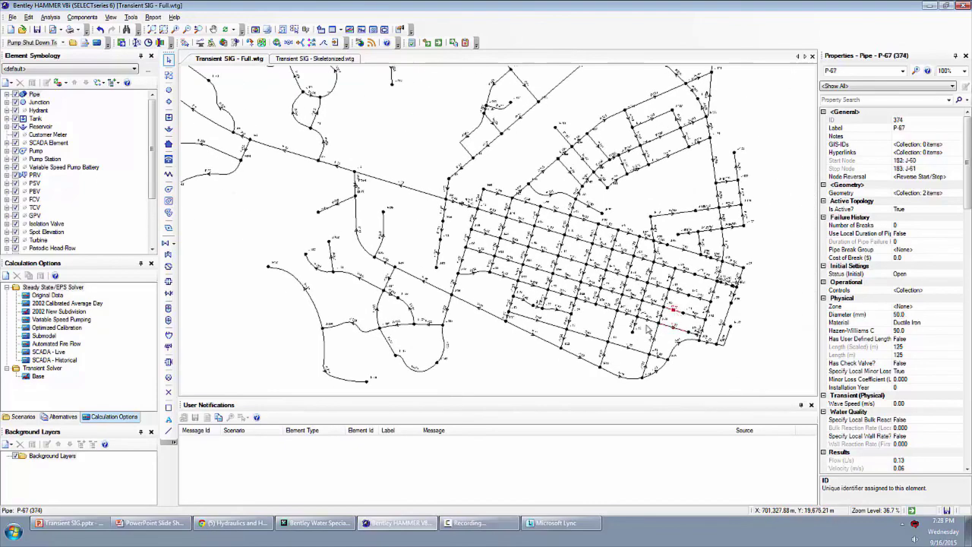